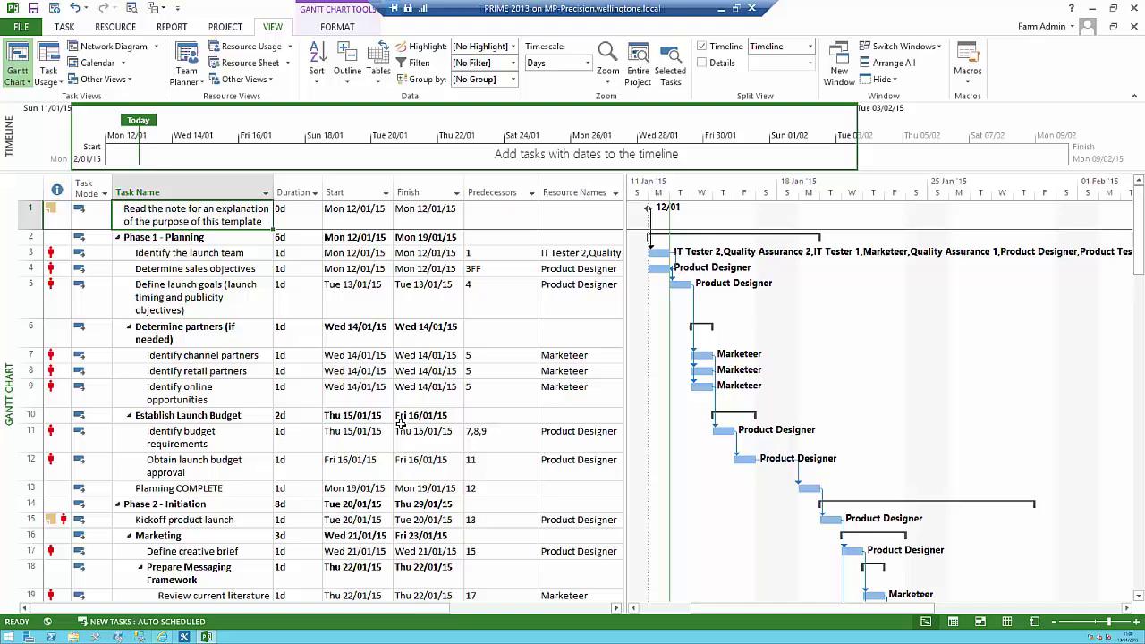
# - Turn on Critical Tasks so critical-path bars show in red, then select Identify the launch team
pyautogui.click(338, 27)
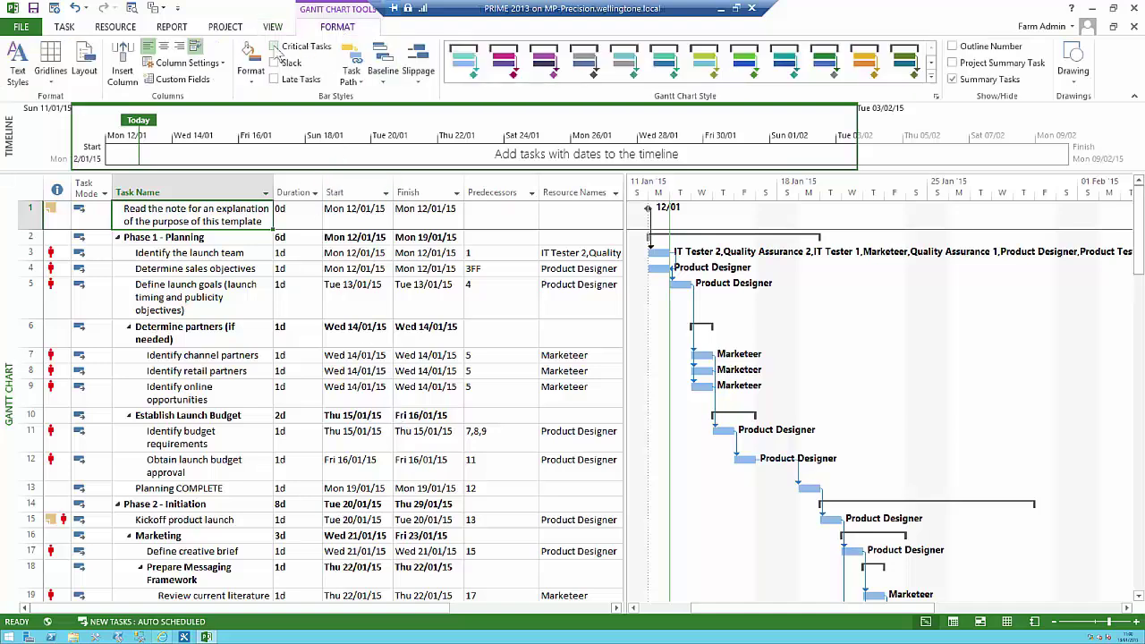
pyautogui.click(273, 46)
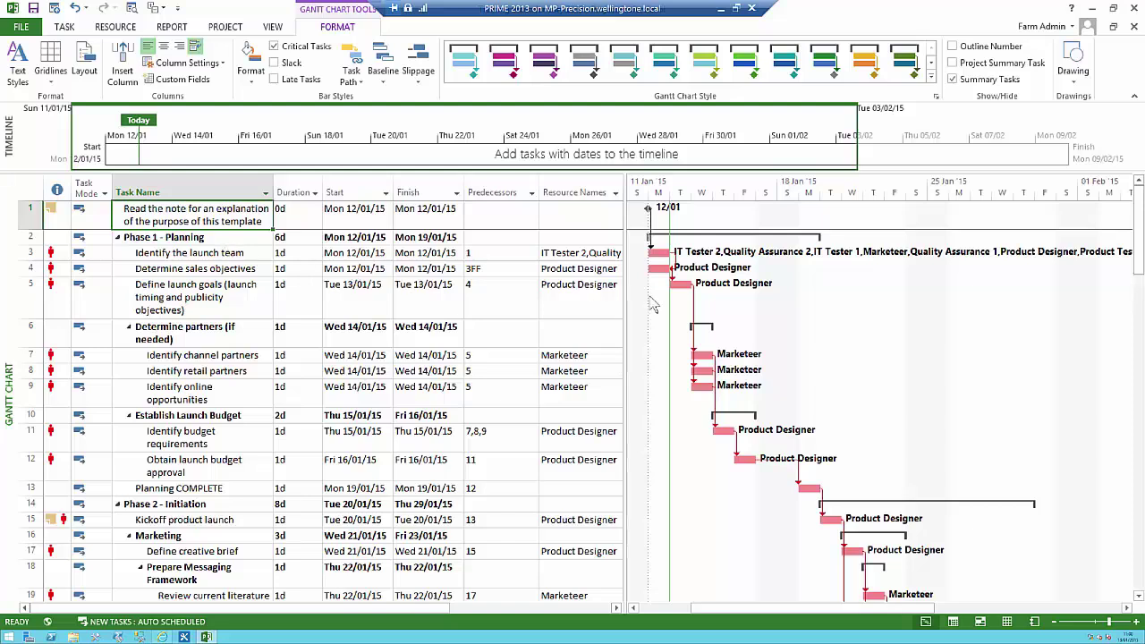
pyautogui.click(228, 256)
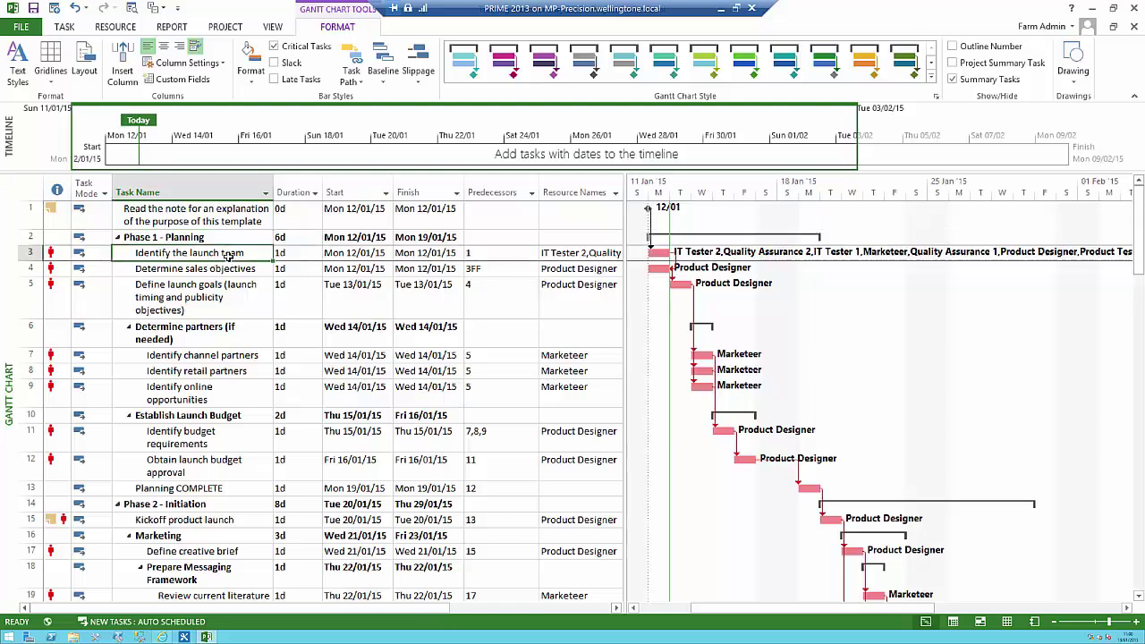
# - Turn Critical Tasks off, preview the successors of Identify the launch team, then undo
pyautogui.click(275, 48)
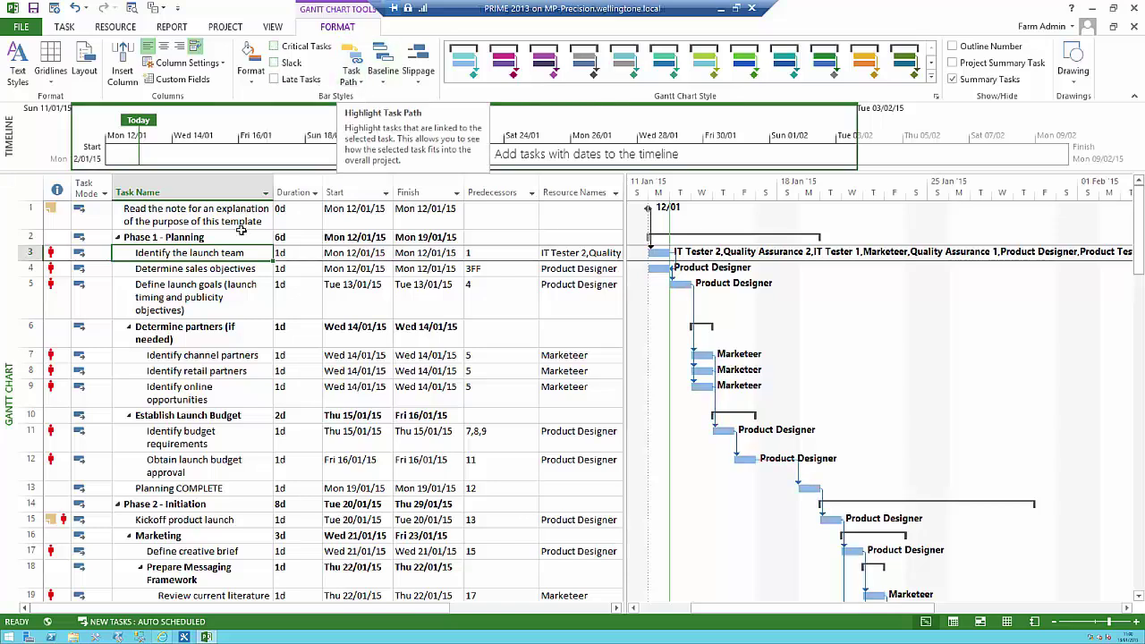
pyautogui.click(26, 252)
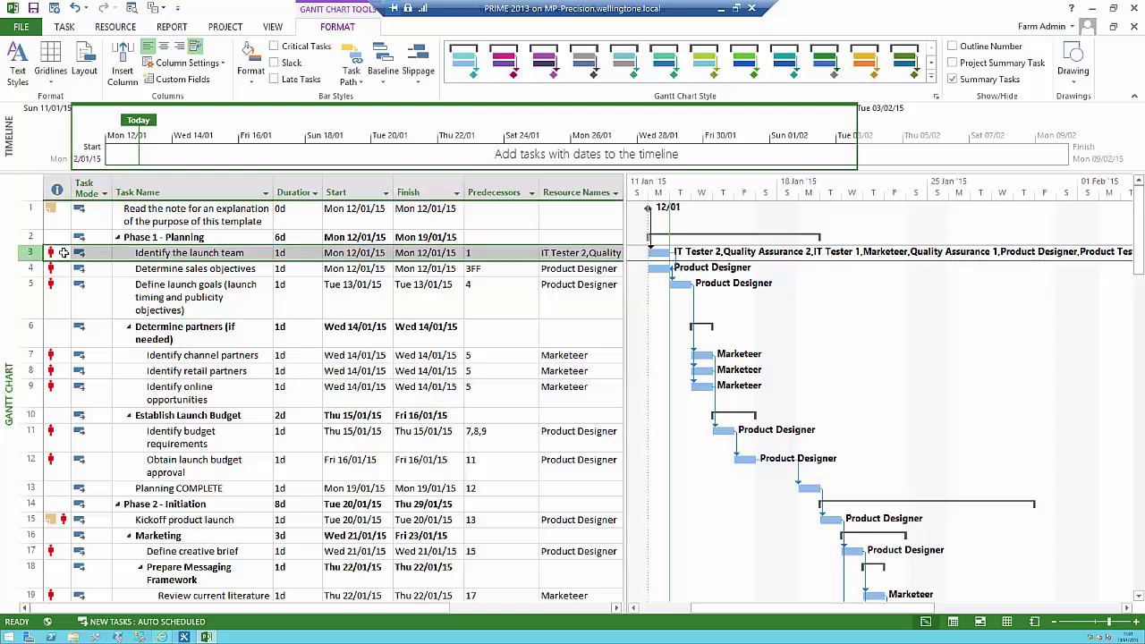
pyautogui.click(360, 85)
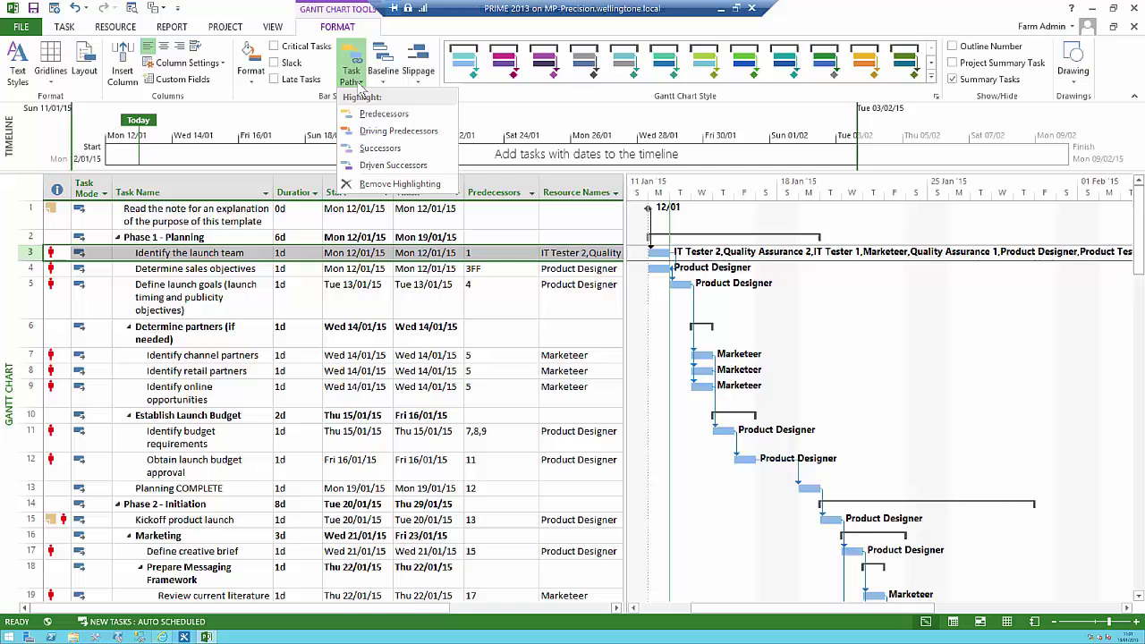
pyautogui.click(380, 150)
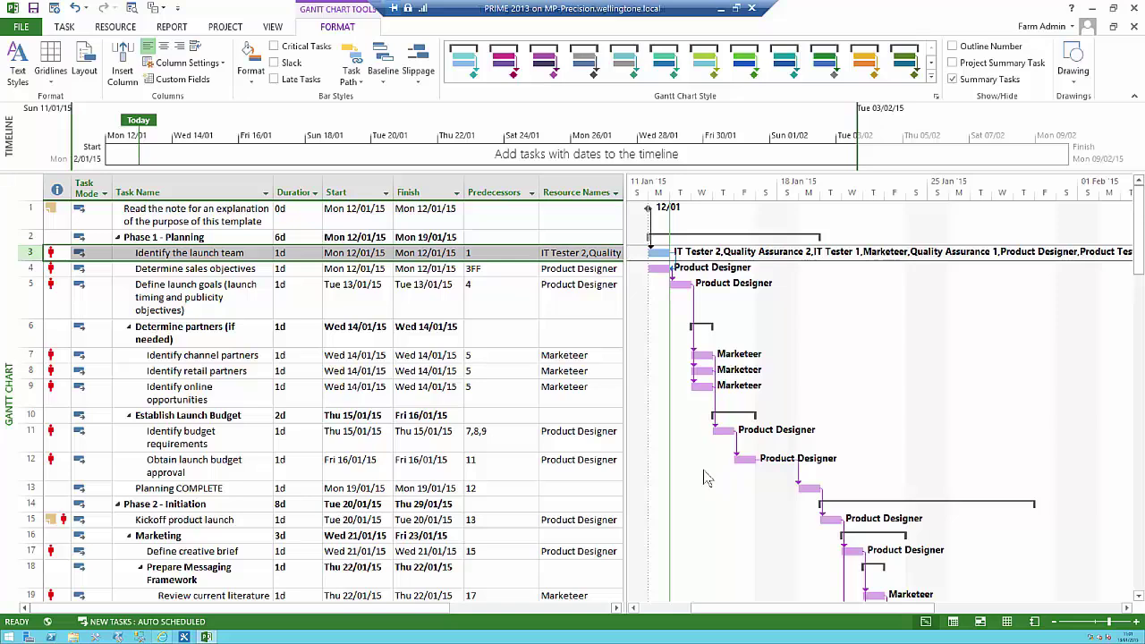
pyautogui.click(76, 9)
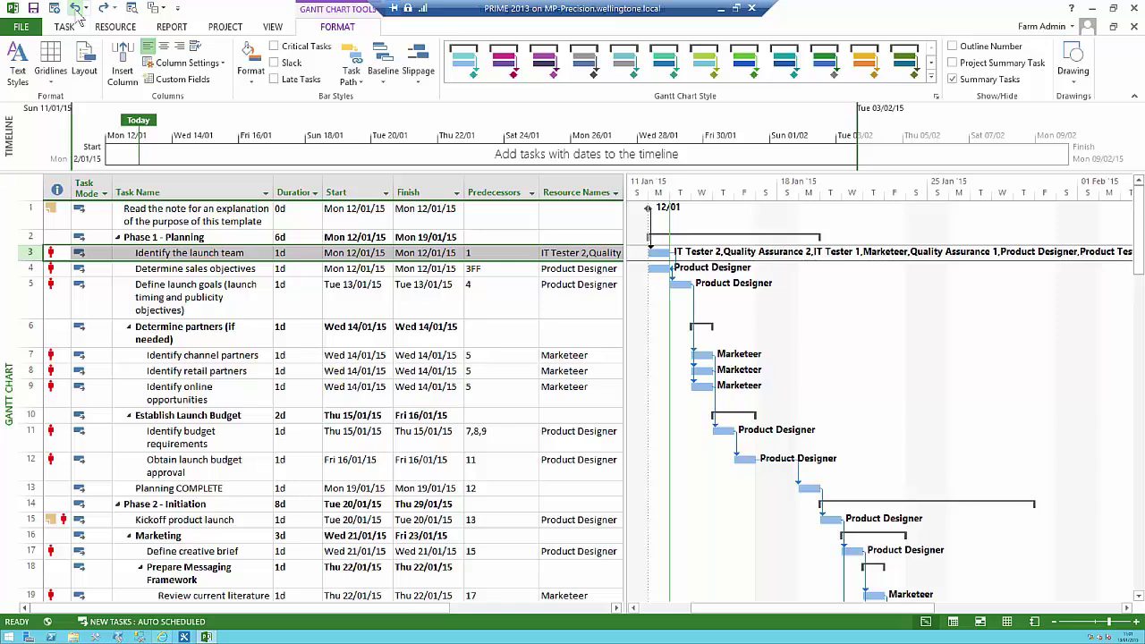
# - Highlight the predecessors of Planning COMPLETE (row 13) in yellow
pyautogui.click(32, 492)
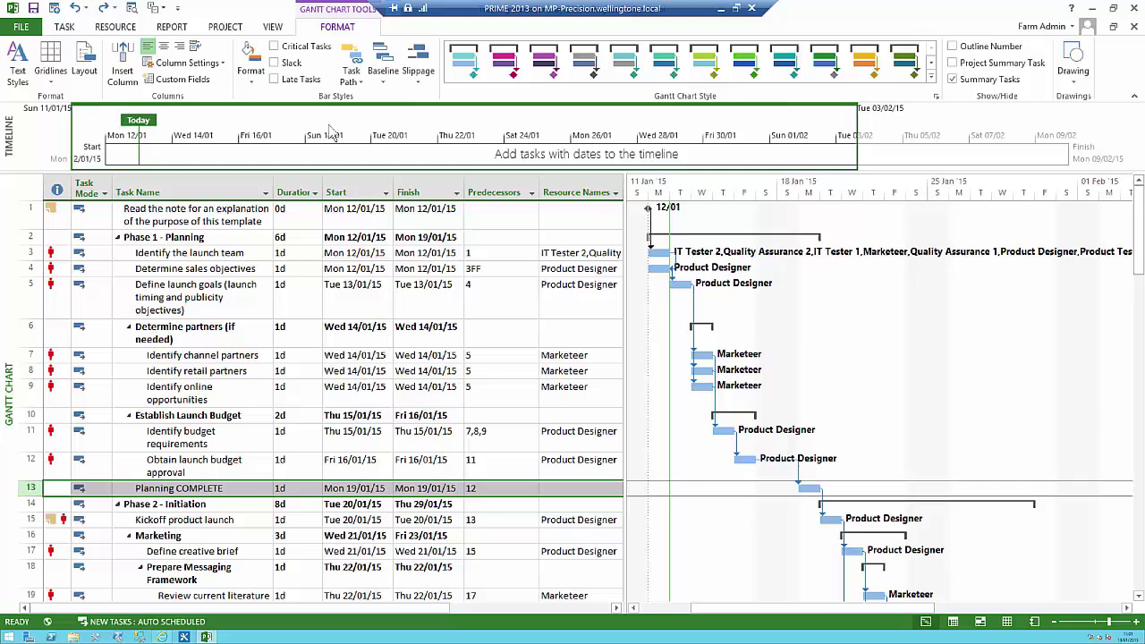
pyautogui.click(352, 77)
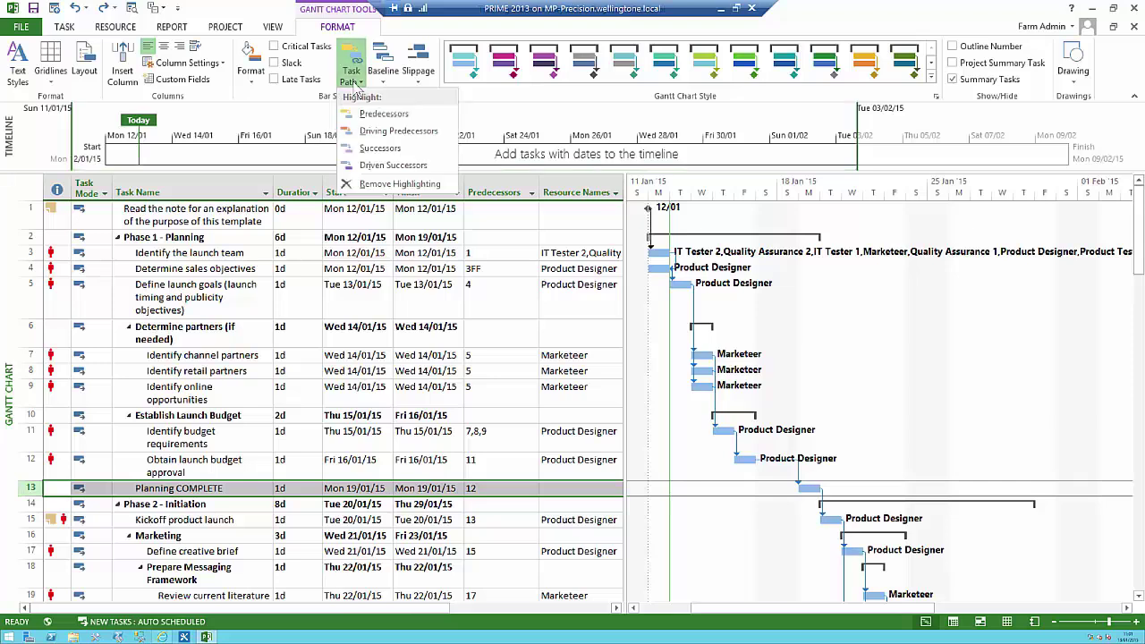
pyautogui.click(382, 115)
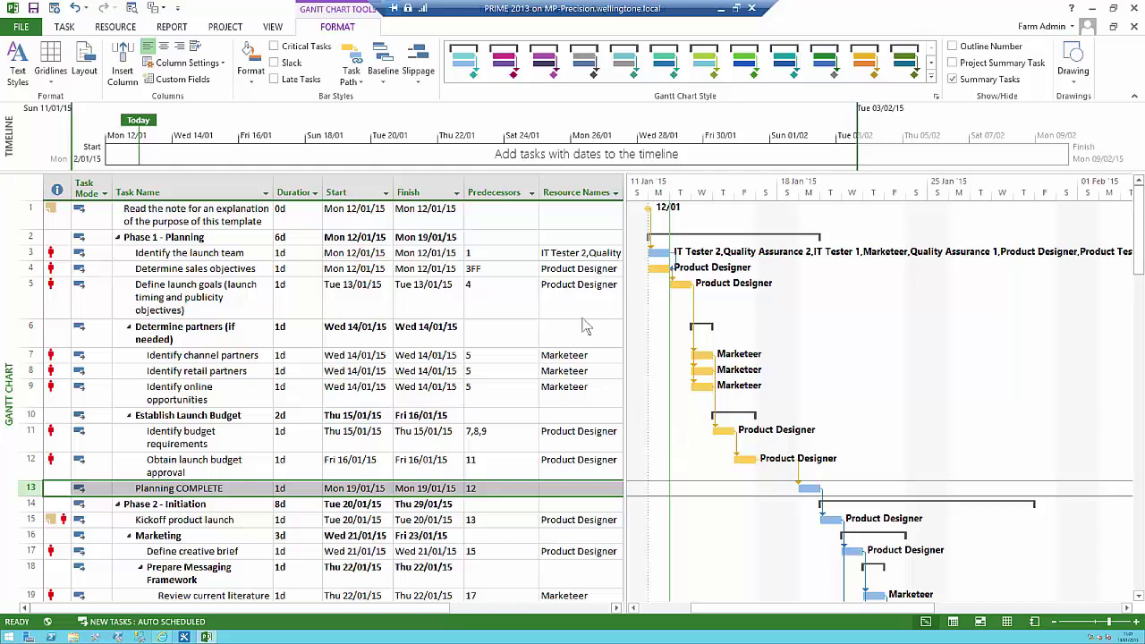
# - Undo the predecessor highlight, collapse Phase 1 - Planning and select the Phase 2 - Initiation rows
pyautogui.click(76, 12)
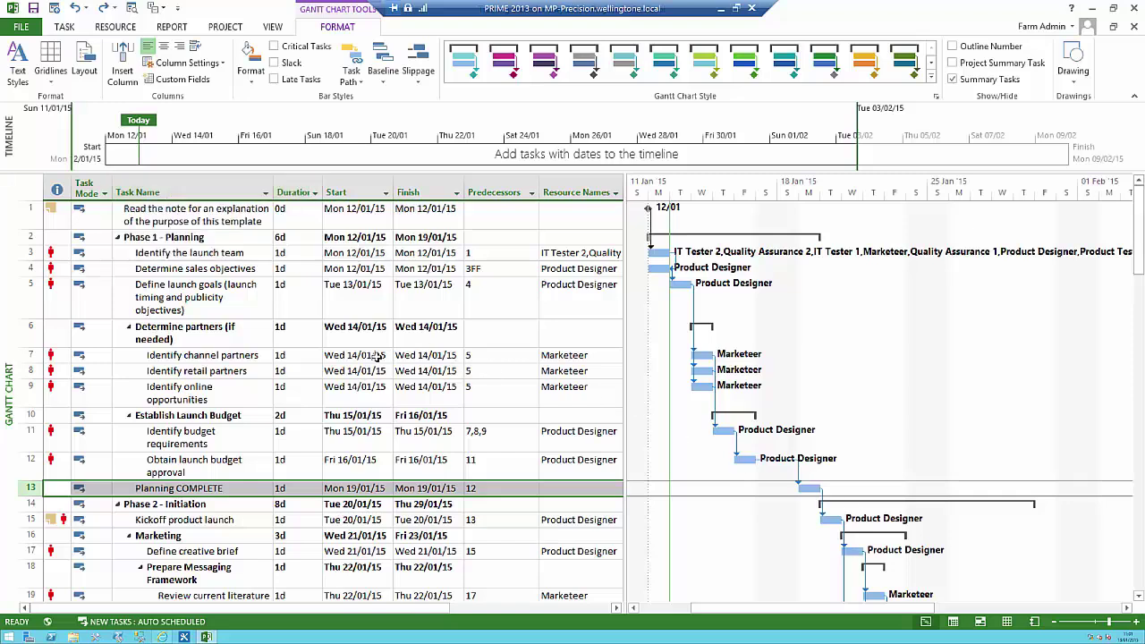
pyautogui.click(117, 237)
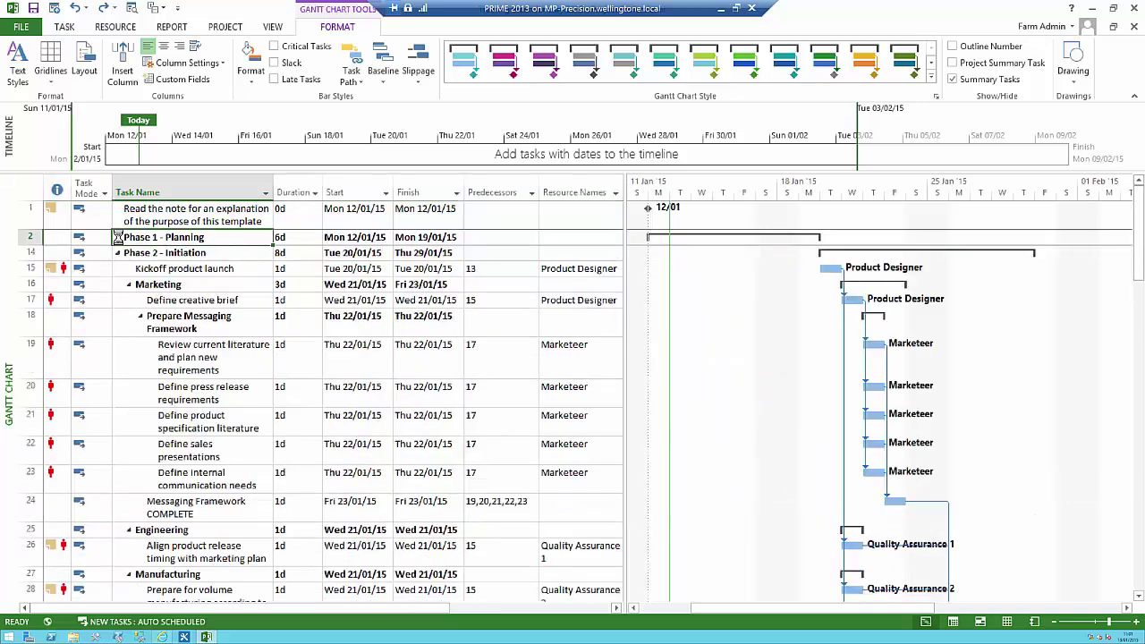
pyautogui.click(1136, 596)
pyautogui.click(1136, 596)
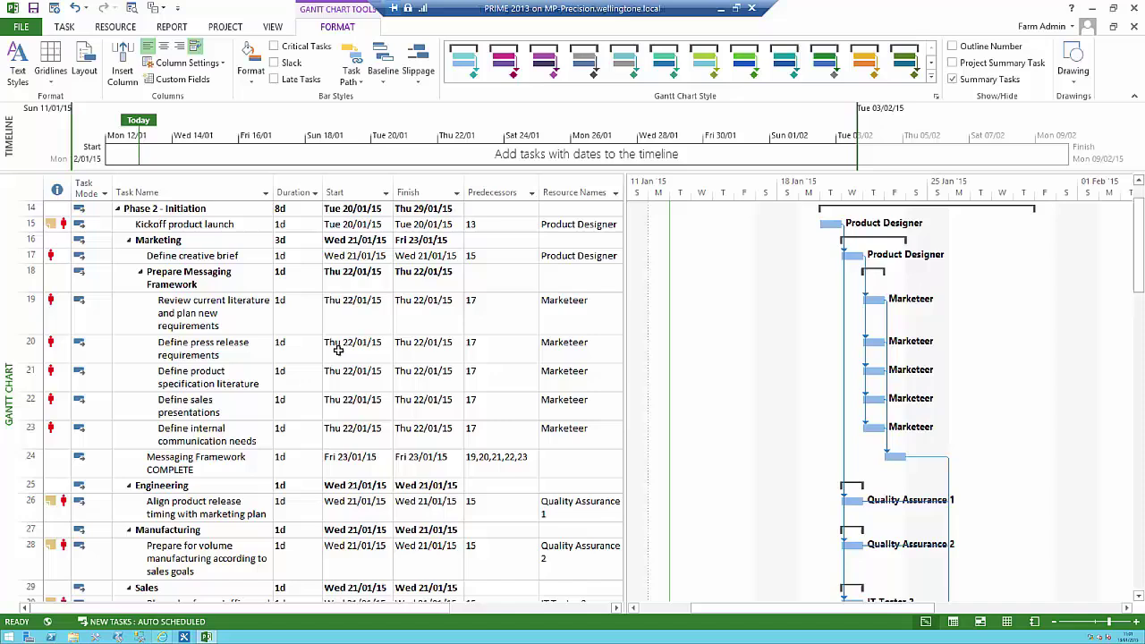
pyautogui.moveTo(25, 211)
pyautogui.mouseDown()
pyautogui.moveTo(31, 601)
pyautogui.moveTo(30, 427)
pyautogui.mouseUp()
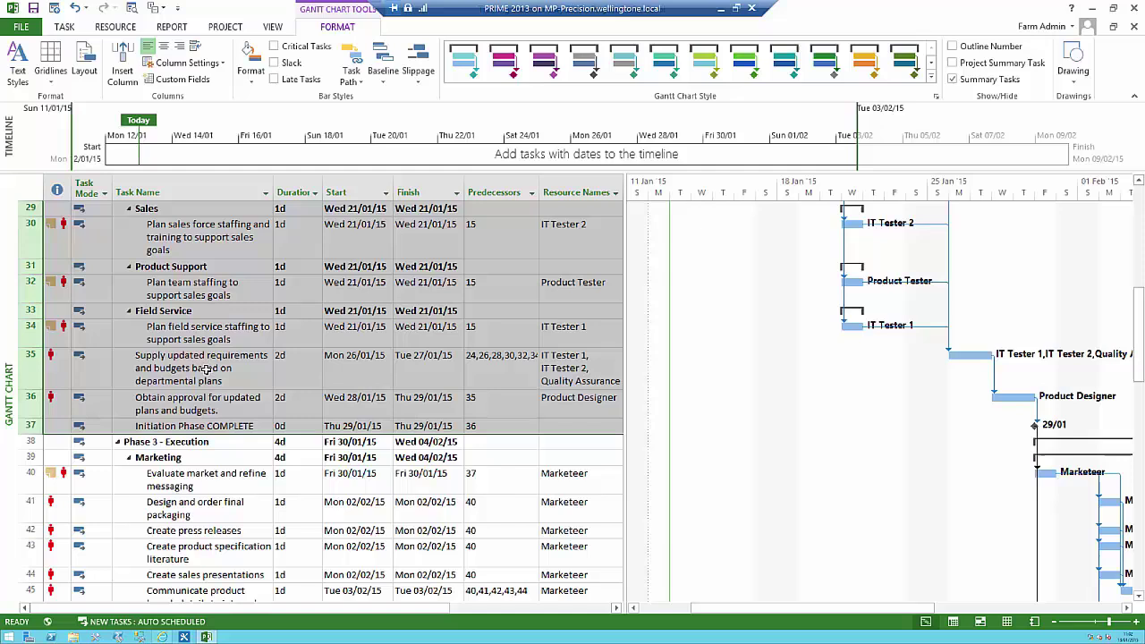
# - Zoom the chart to the selected Phase 2 tasks, then to the entire project, and try the Months timescale
pyautogui.click(273, 29)
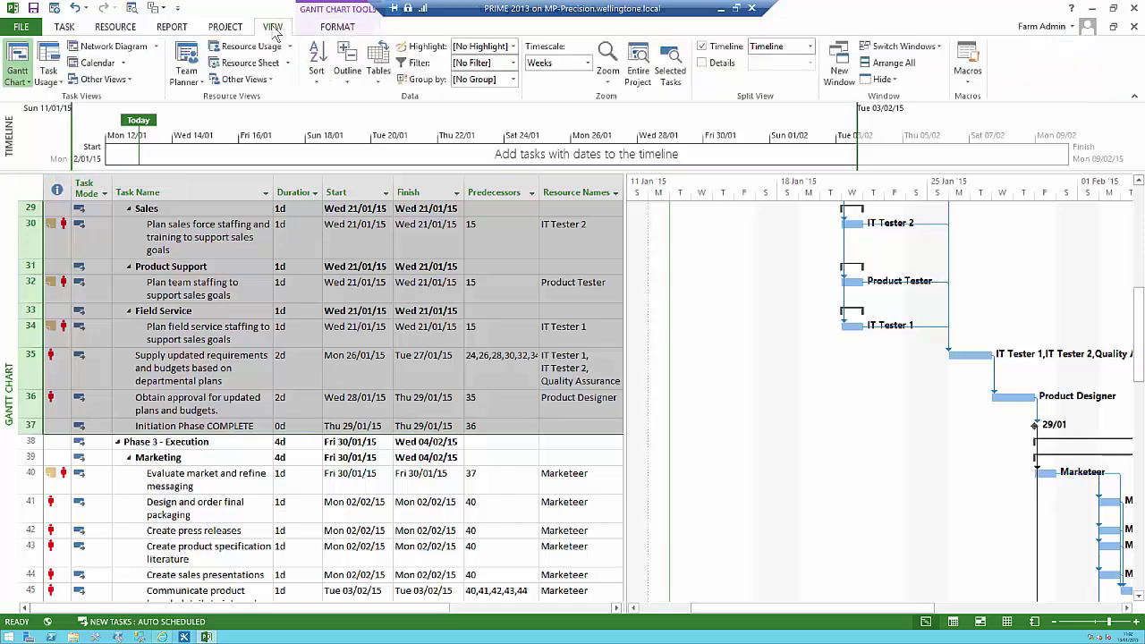
pyautogui.click(672, 76)
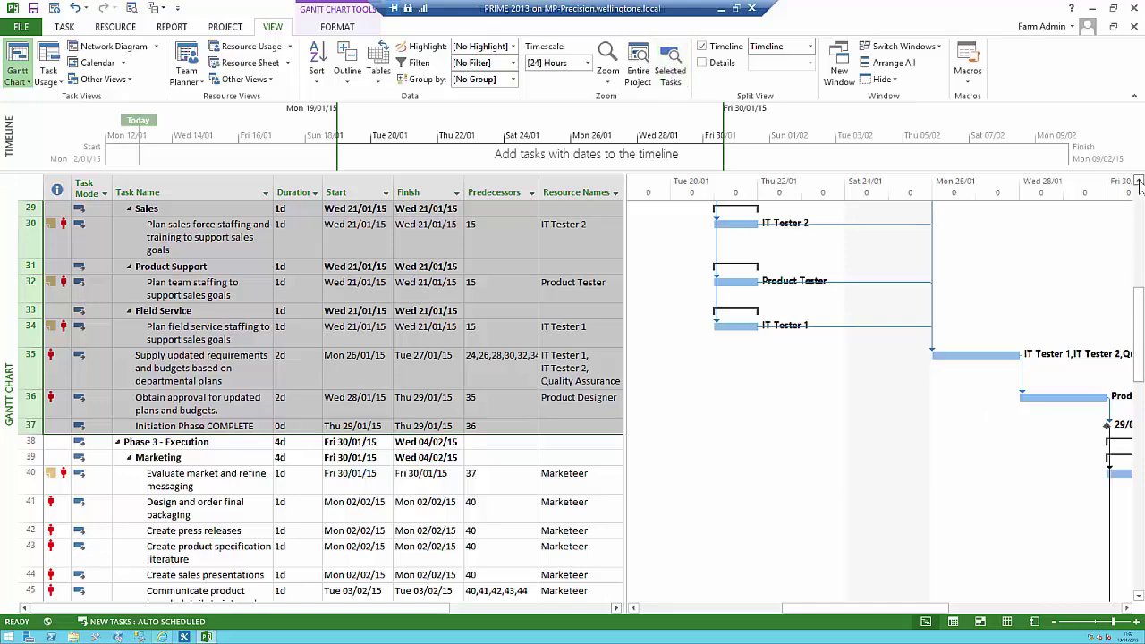
pyautogui.scroll(6, 1139, 184)
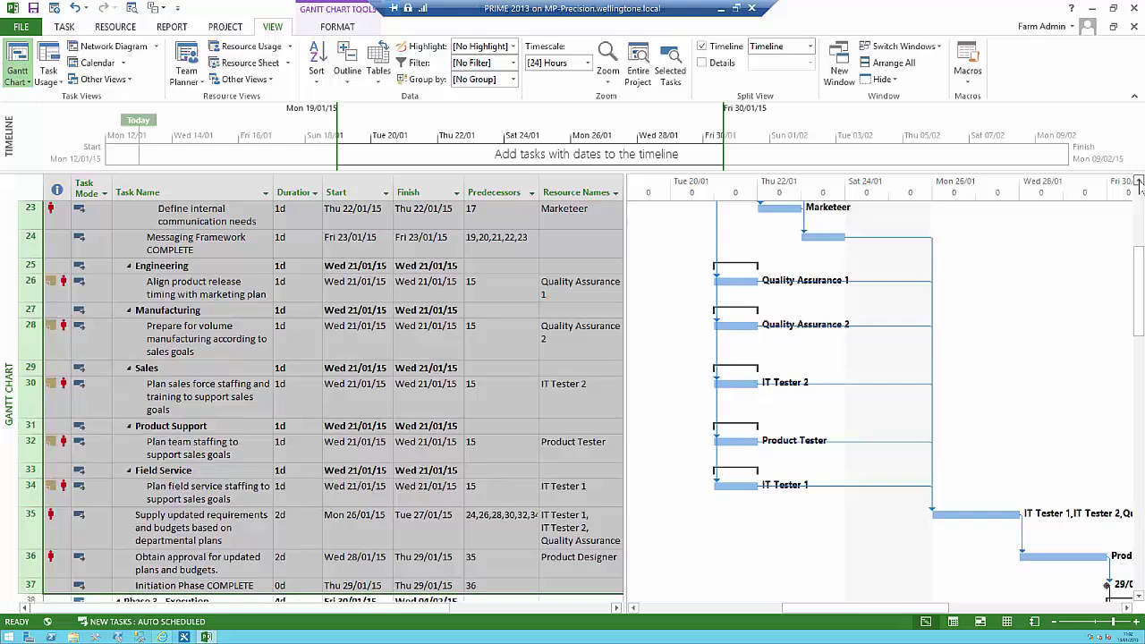
pyautogui.scroll(6, 1139, 185)
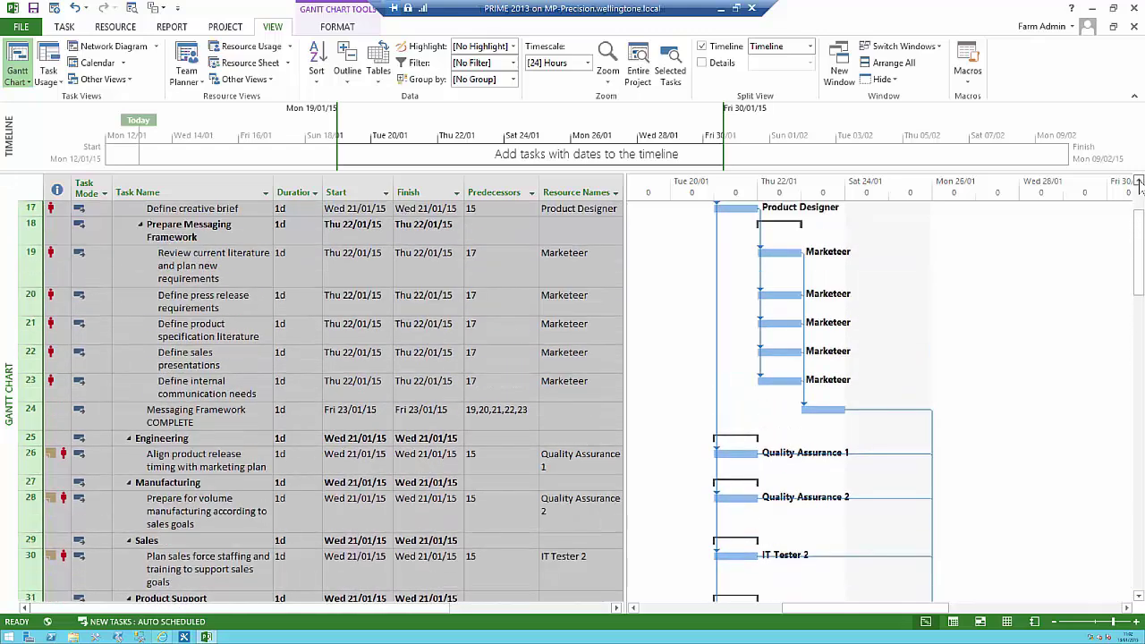
pyautogui.scroll(1, 1139, 185)
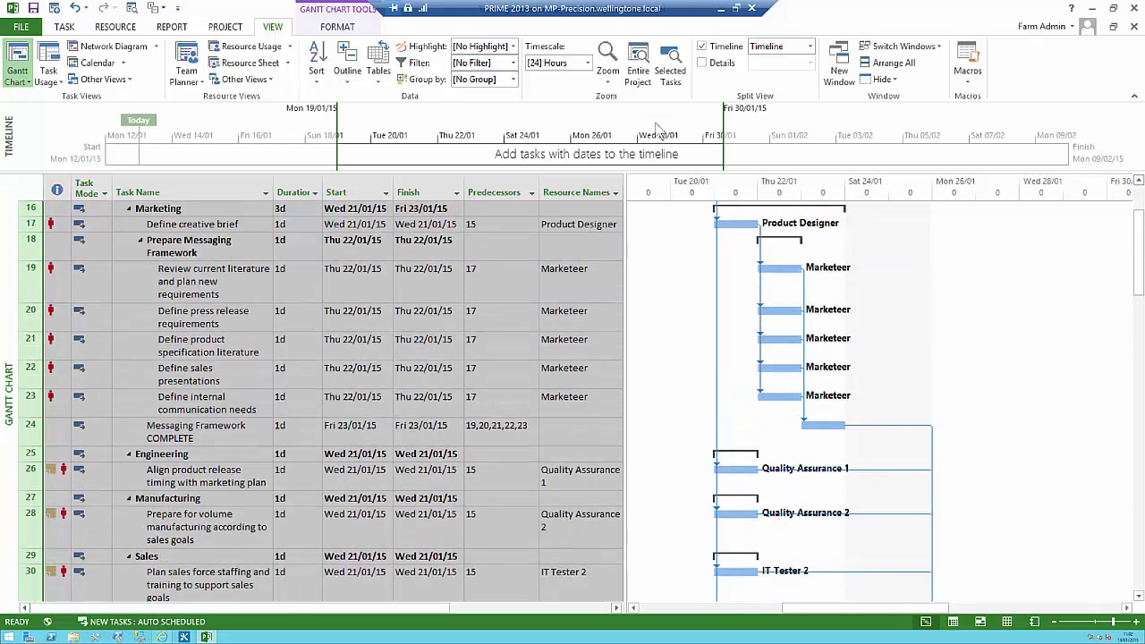
pyautogui.click(638, 71)
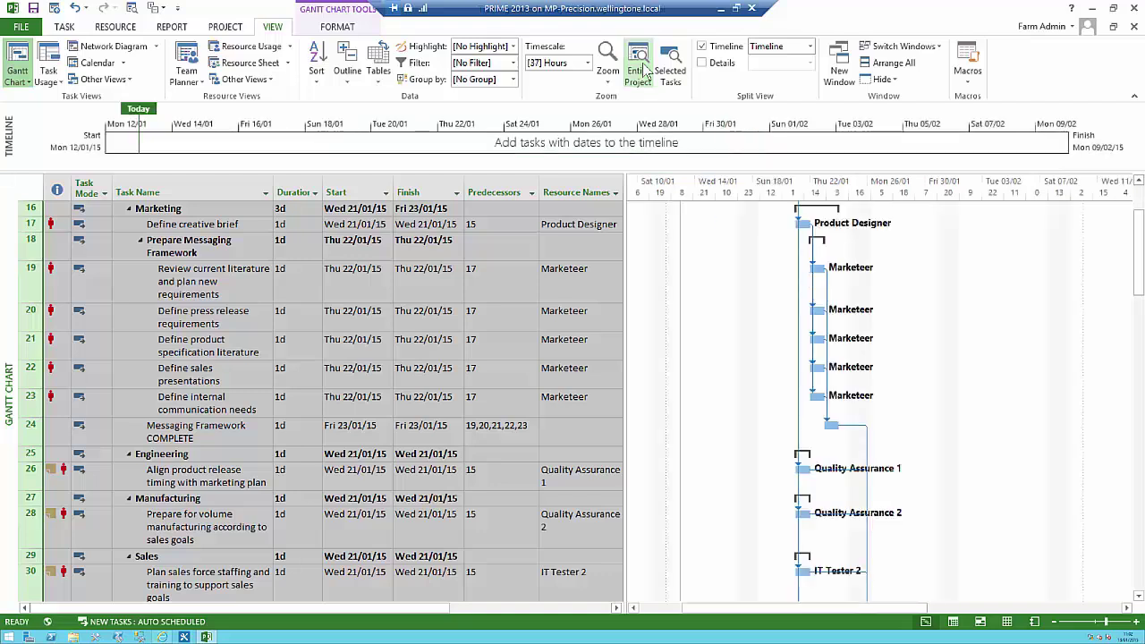
pyautogui.click(587, 63)
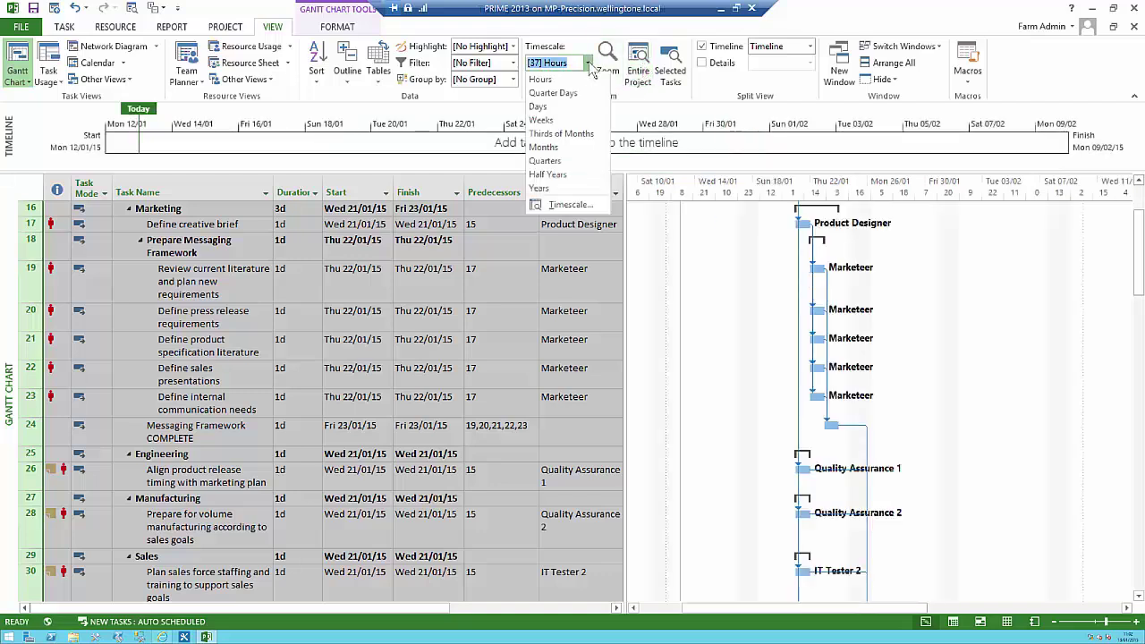
pyautogui.click(566, 148)
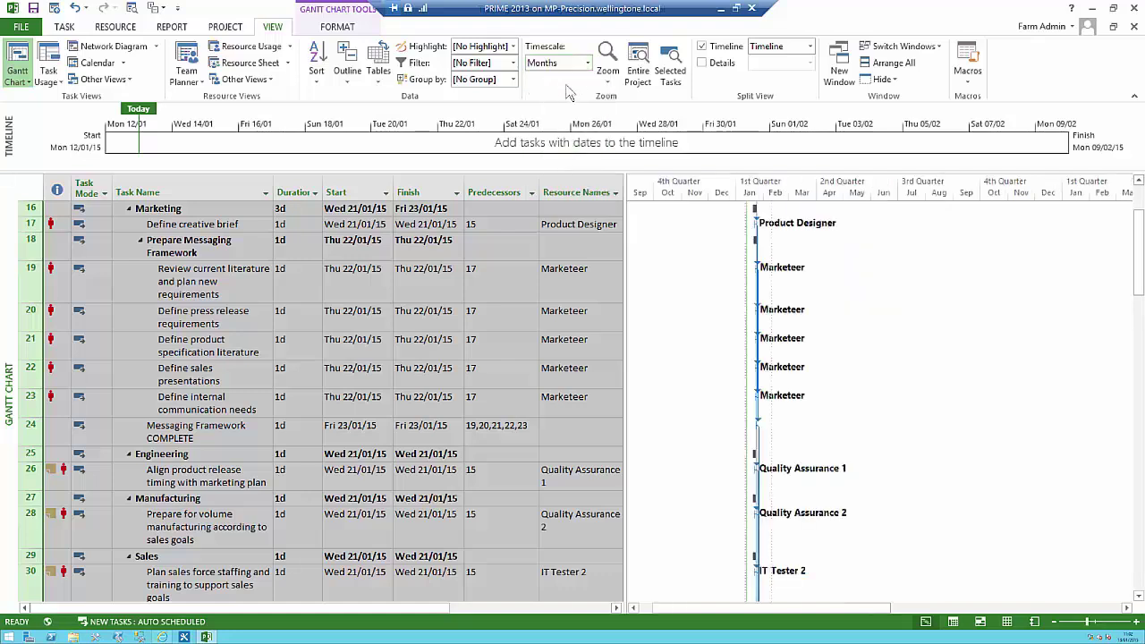
pyautogui.click(587, 63)
pyautogui.click(566, 114)
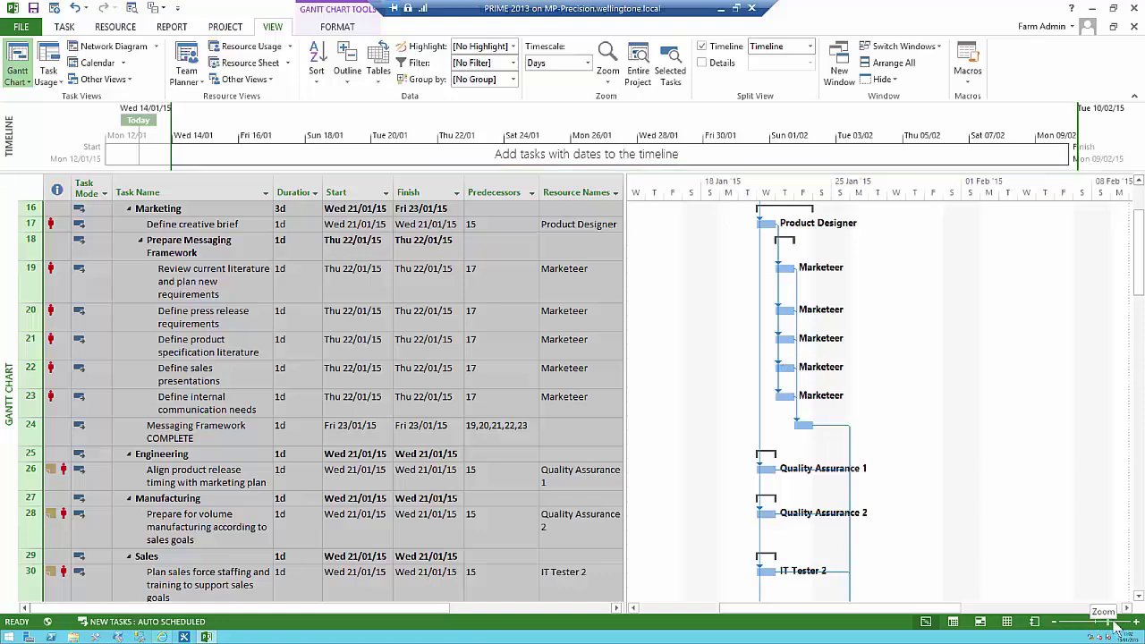
# - Zoom the timescale in to 12-hour intervals and scroll back to the Wed 21/01 task bars
pyautogui.click(197, 526)
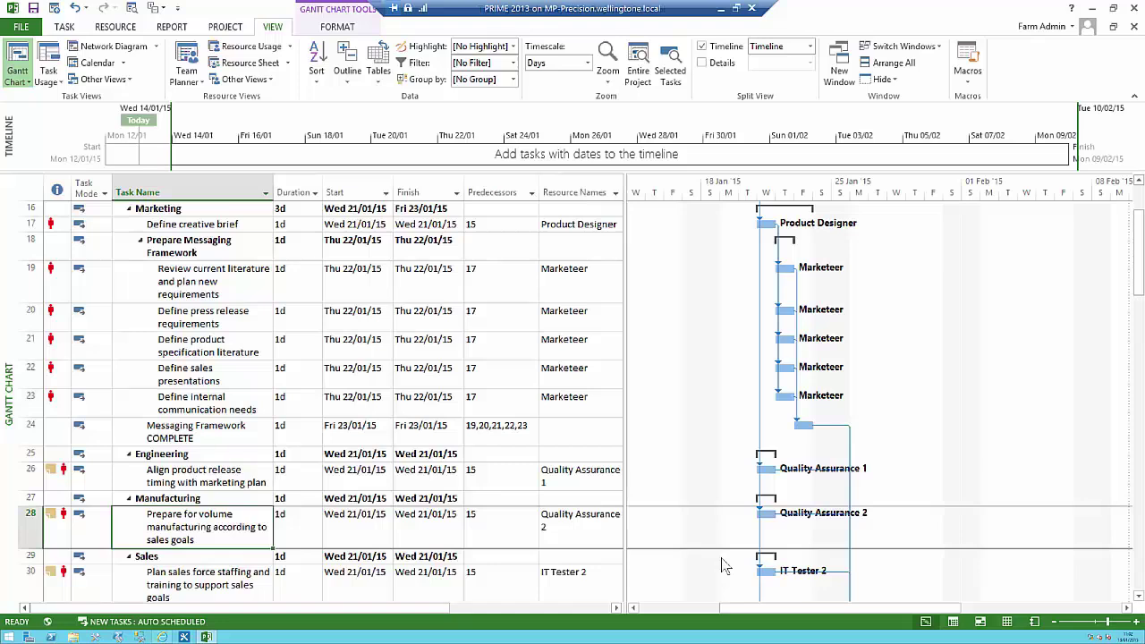
pyautogui.click(1133, 621)
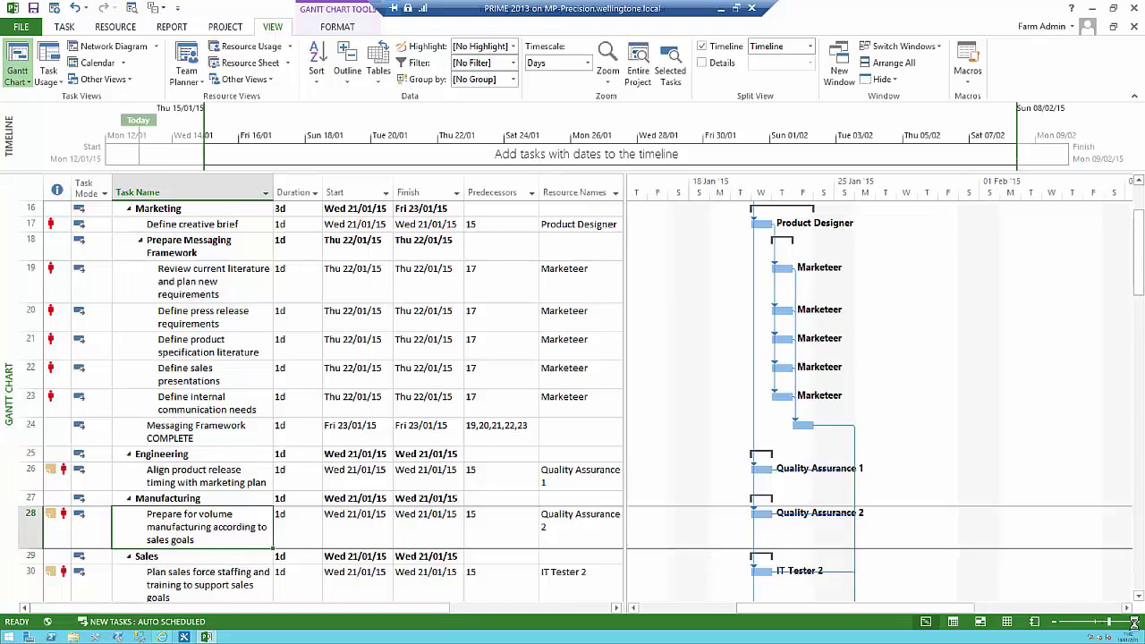
pyautogui.click(1134, 621)
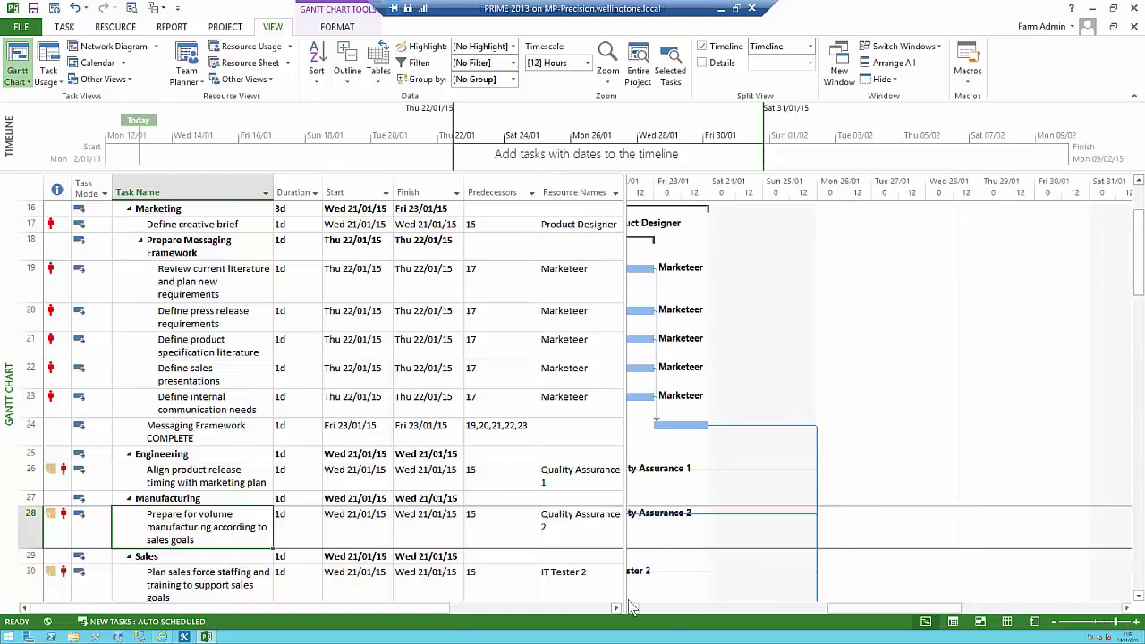
pyautogui.click(634, 608)
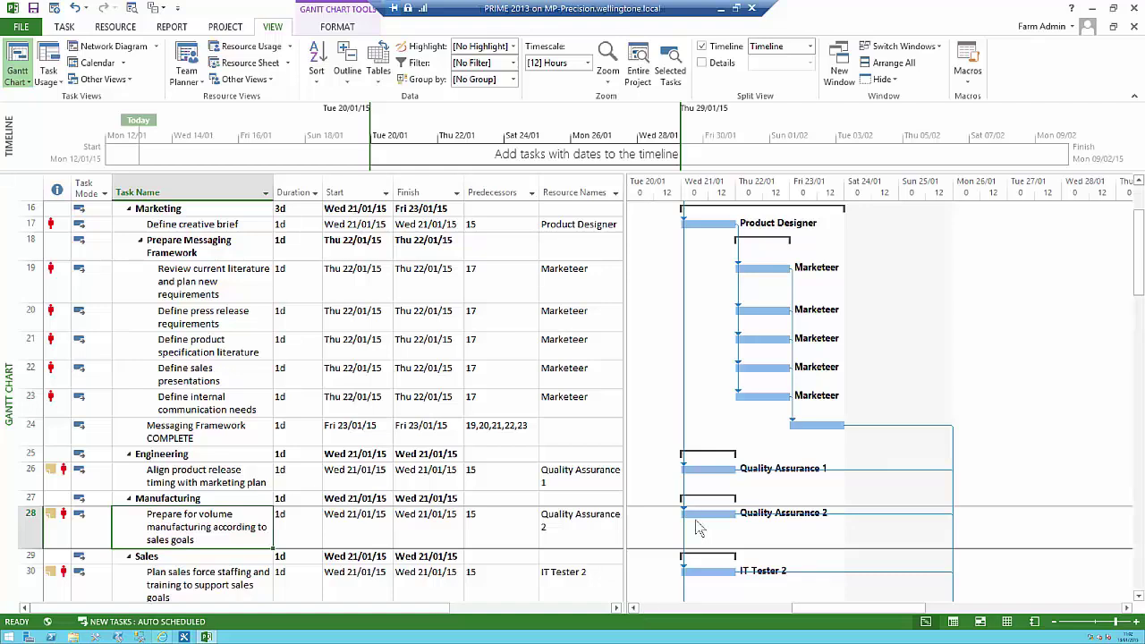
pyautogui.rightClick(989, 247)
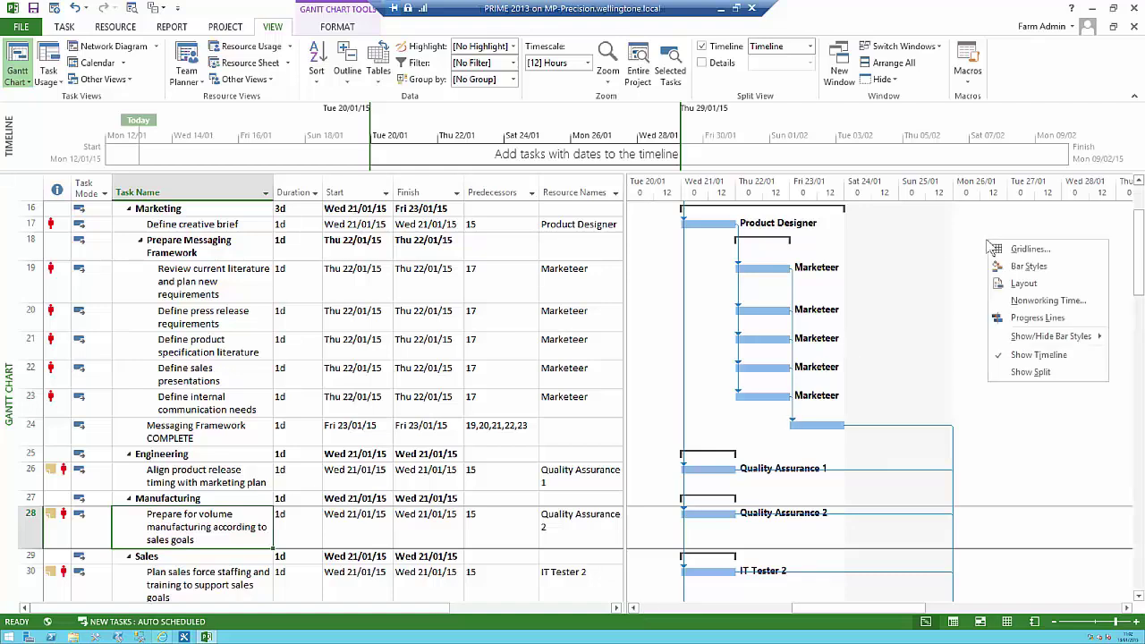
# - Apply the Critical highlight so critical task rows turn yellow, then select Phase 1 - Planning
pyautogui.click(979, 277)
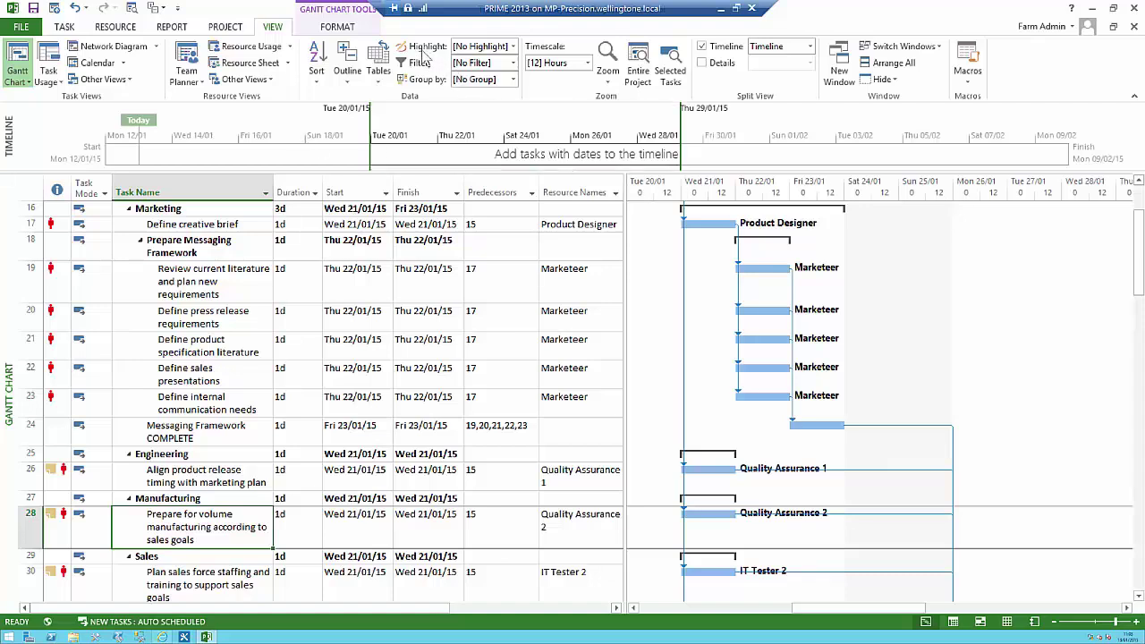
pyautogui.click(513, 48)
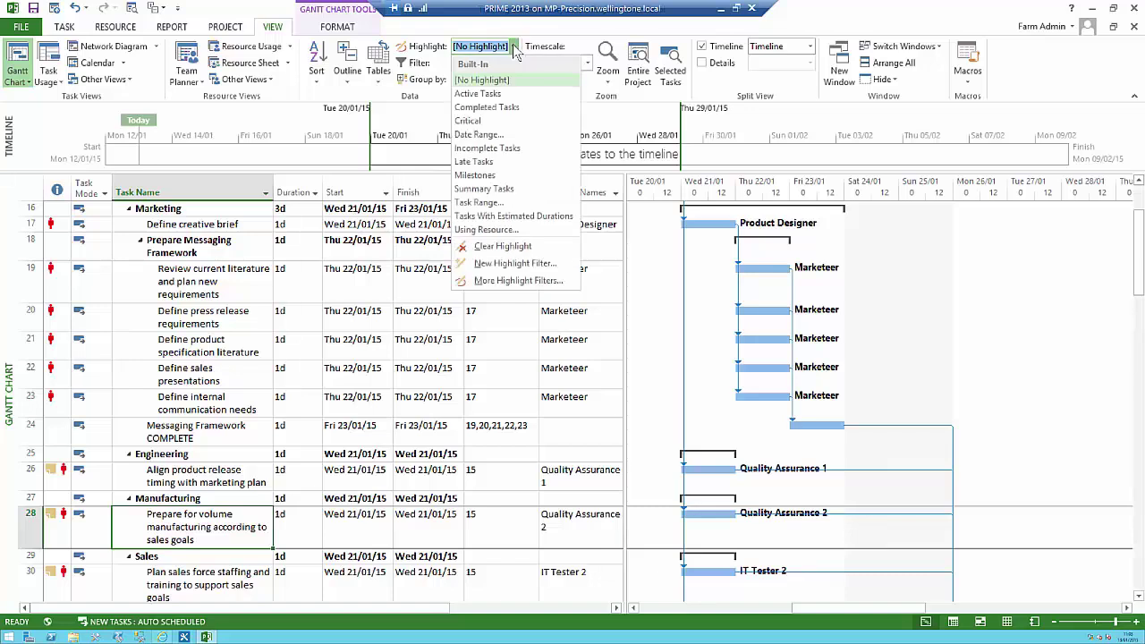
pyautogui.click(497, 124)
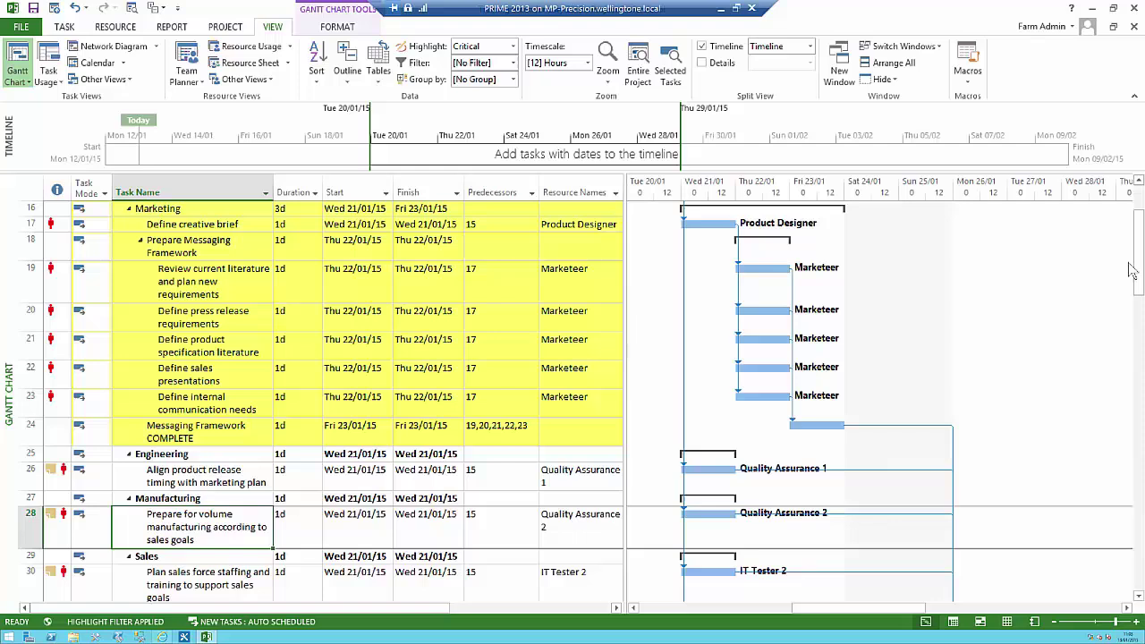
pyautogui.moveTo(1139, 268); pyautogui.dragTo(1138, 234)
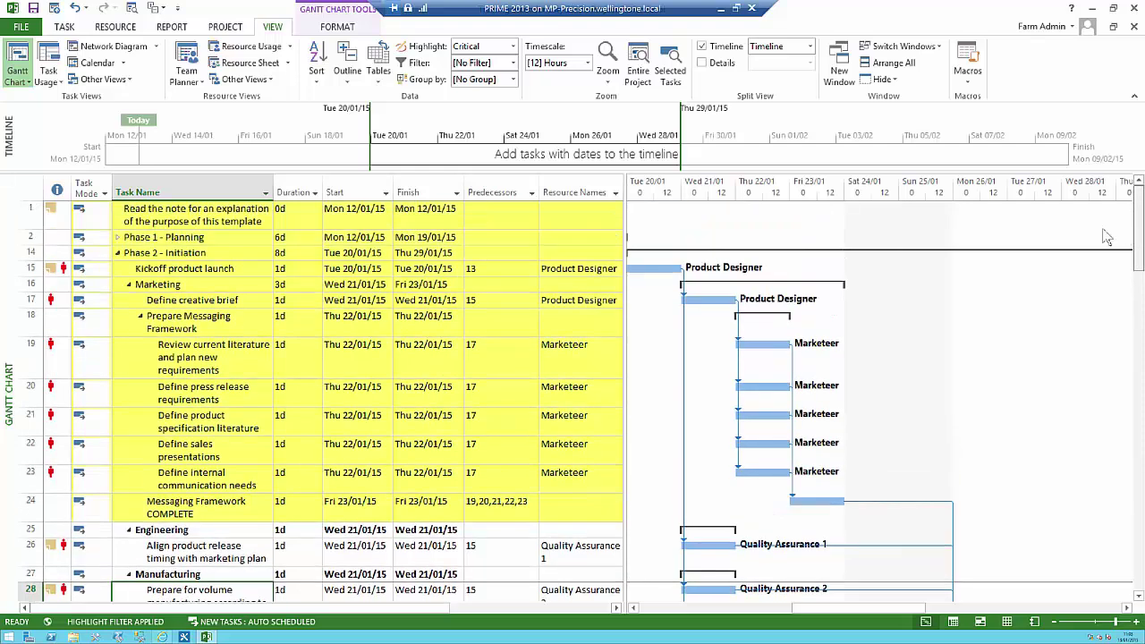
pyautogui.click(240, 240)
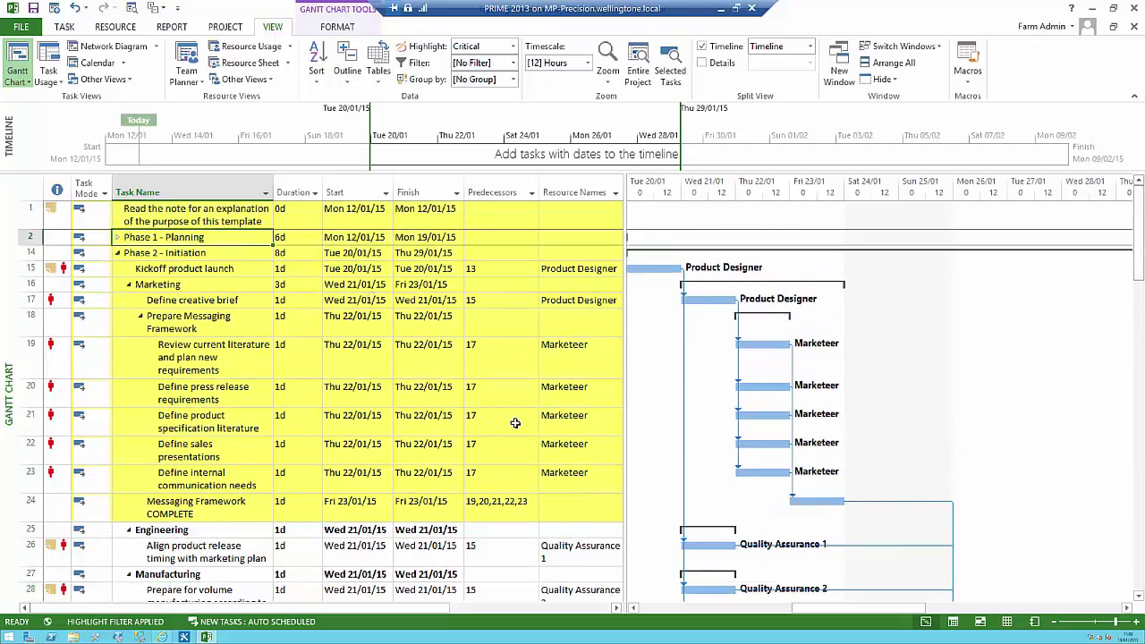
# - Use Scroll to Task on Phase 1 - Planning, then on Marketing, to bring their bars into view
pyautogui.click(64, 27)
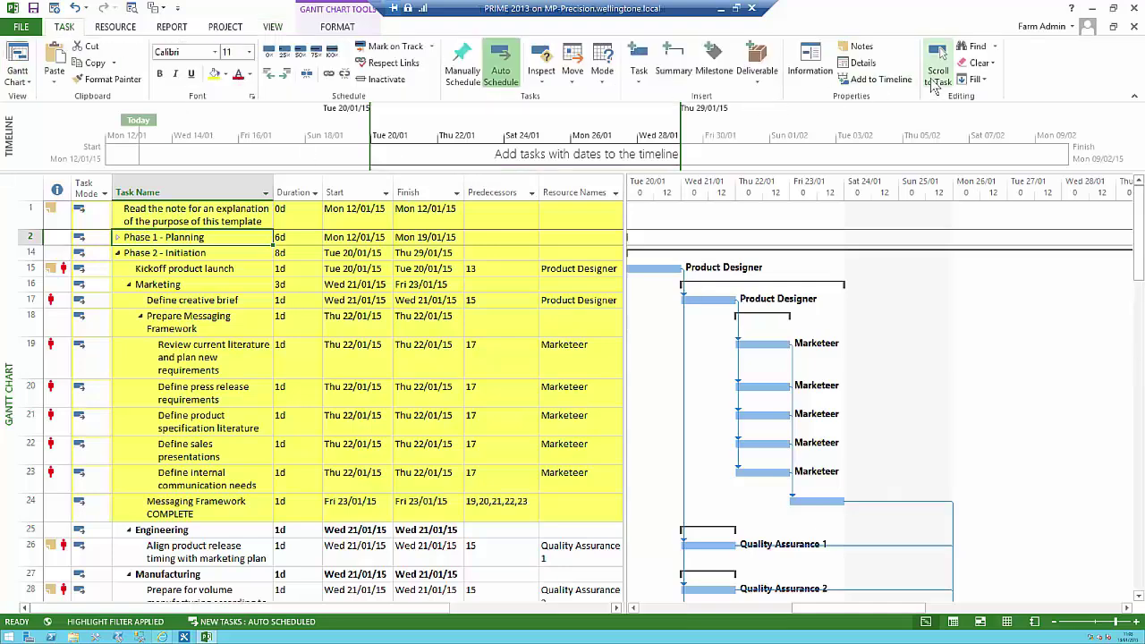
pyautogui.click(937, 71)
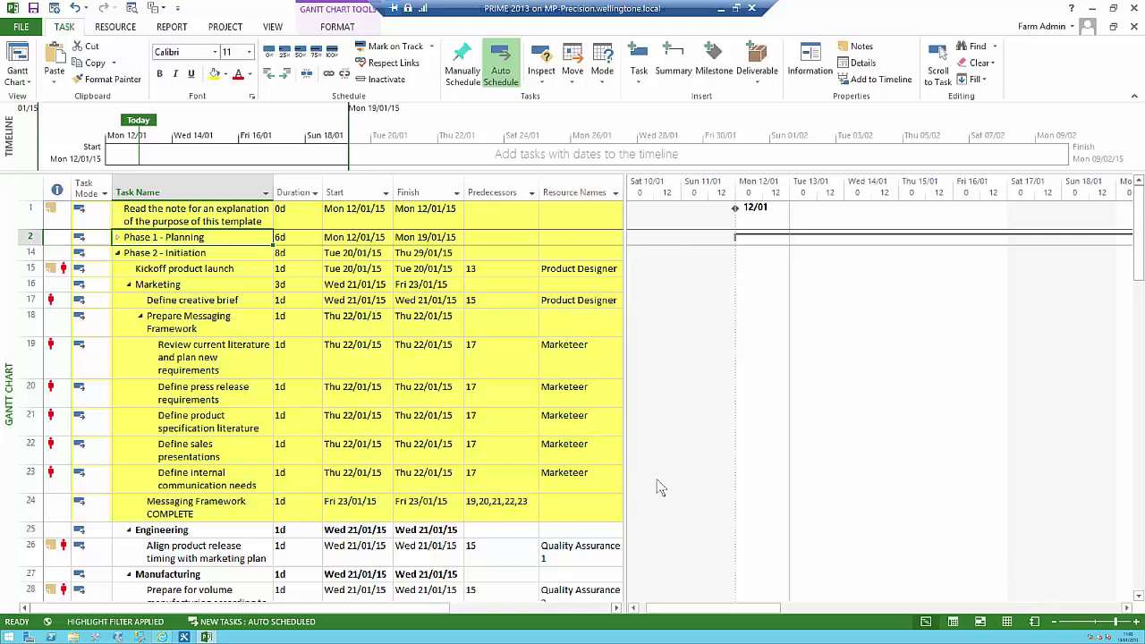
pyautogui.click(22, 283)
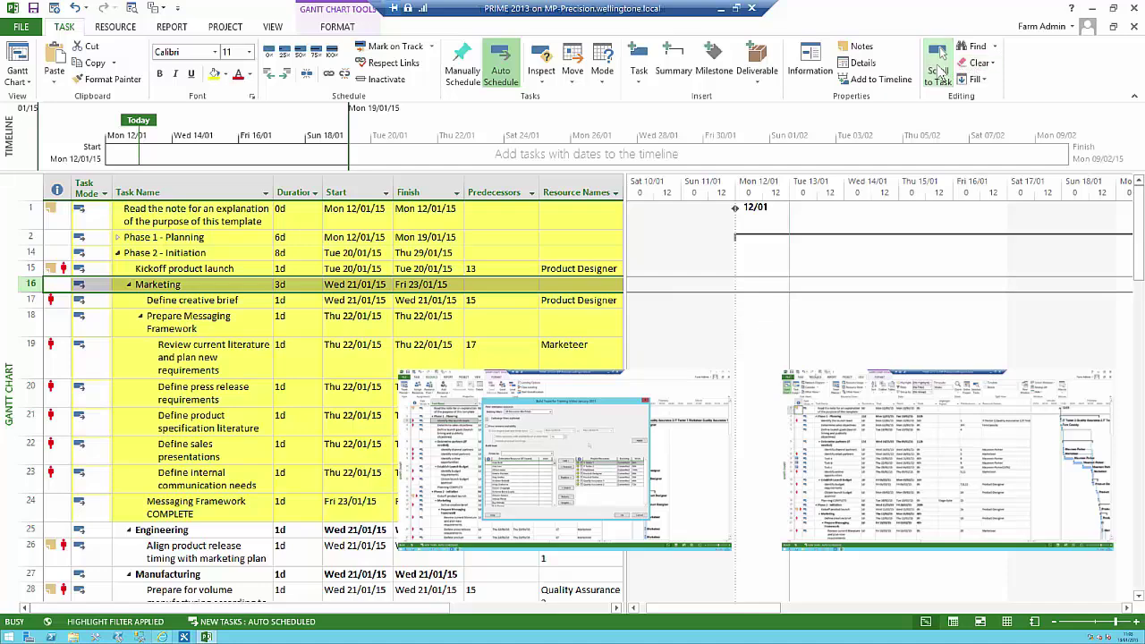
pyautogui.click(940, 54)
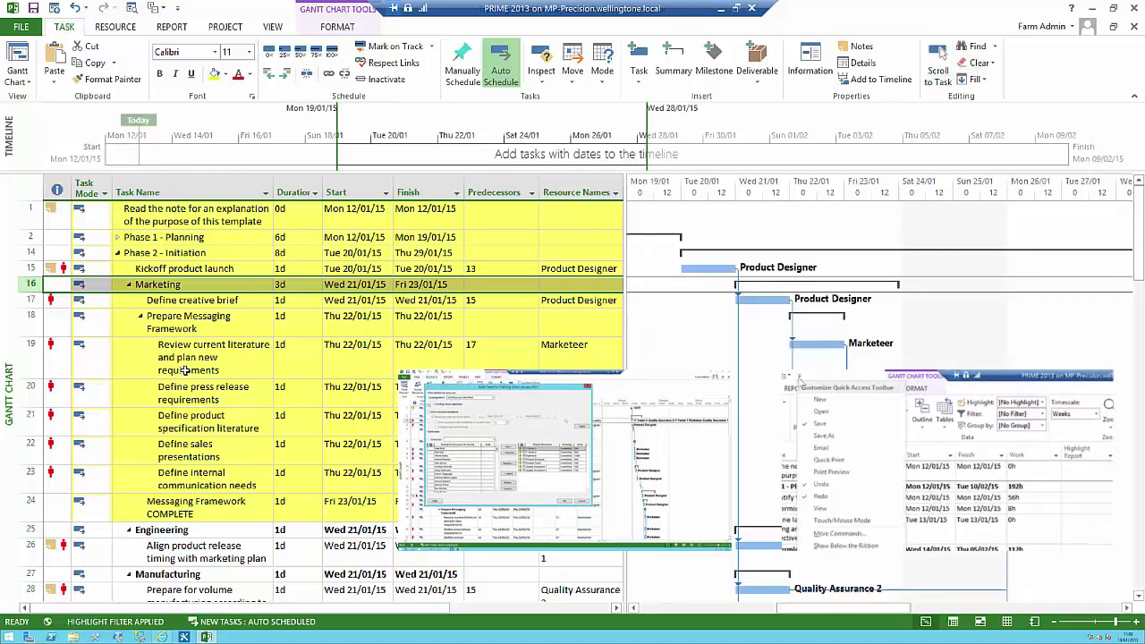
pyautogui.click(215, 356)
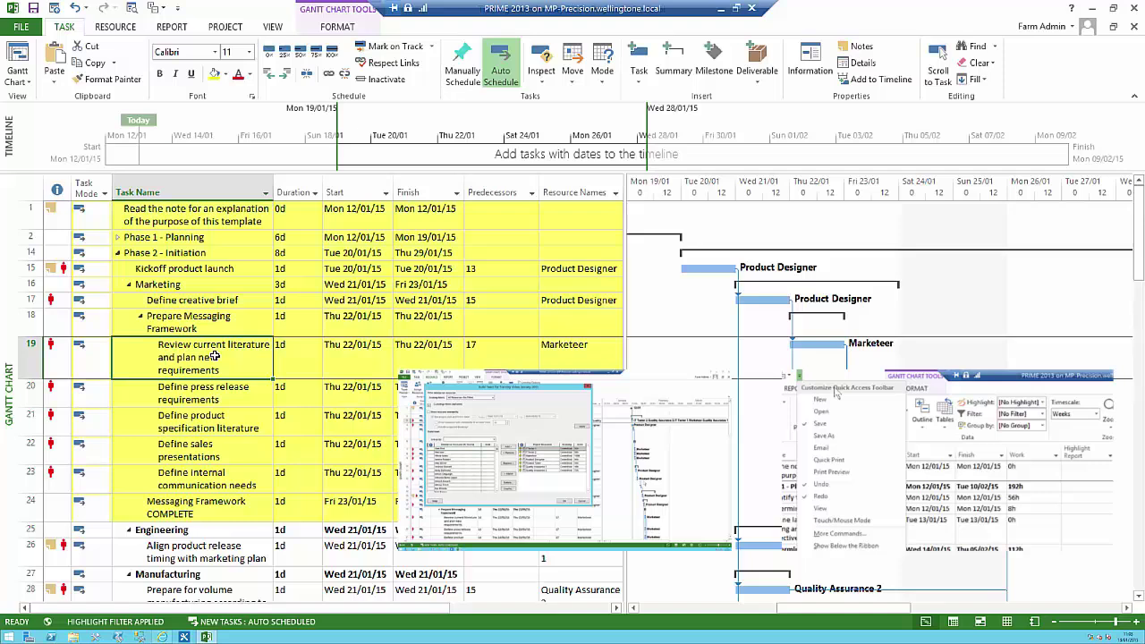
pyautogui.click(275, 30)
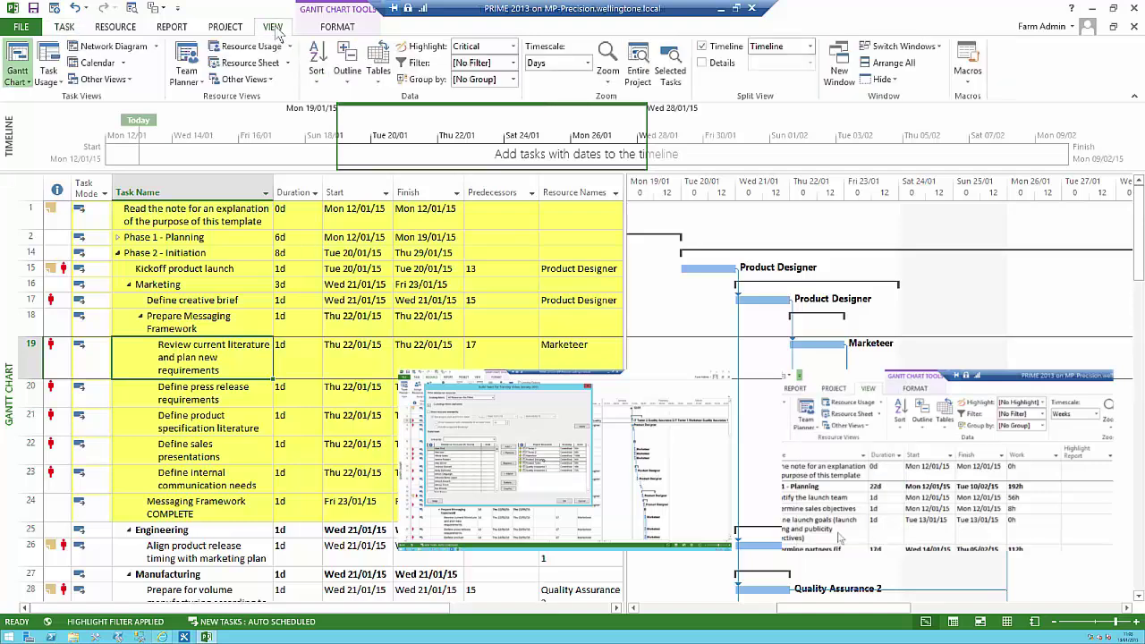
# - Clear the Critical highlight, filter to Milestones only, then clear the filter to show all tasks
pyautogui.click(514, 54)
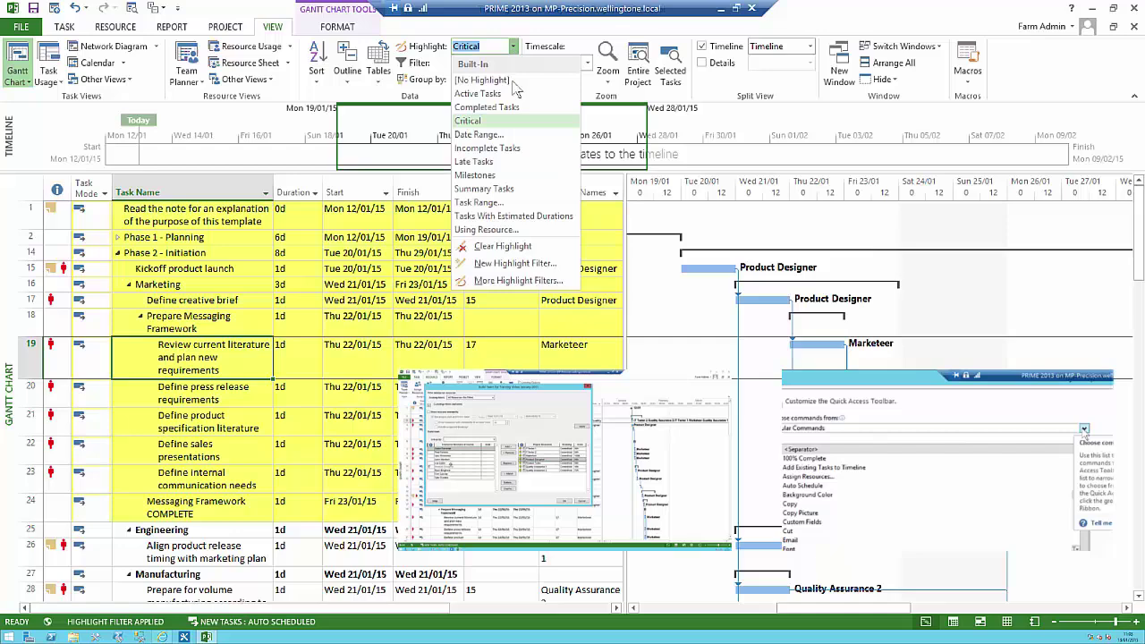
pyautogui.click(489, 250)
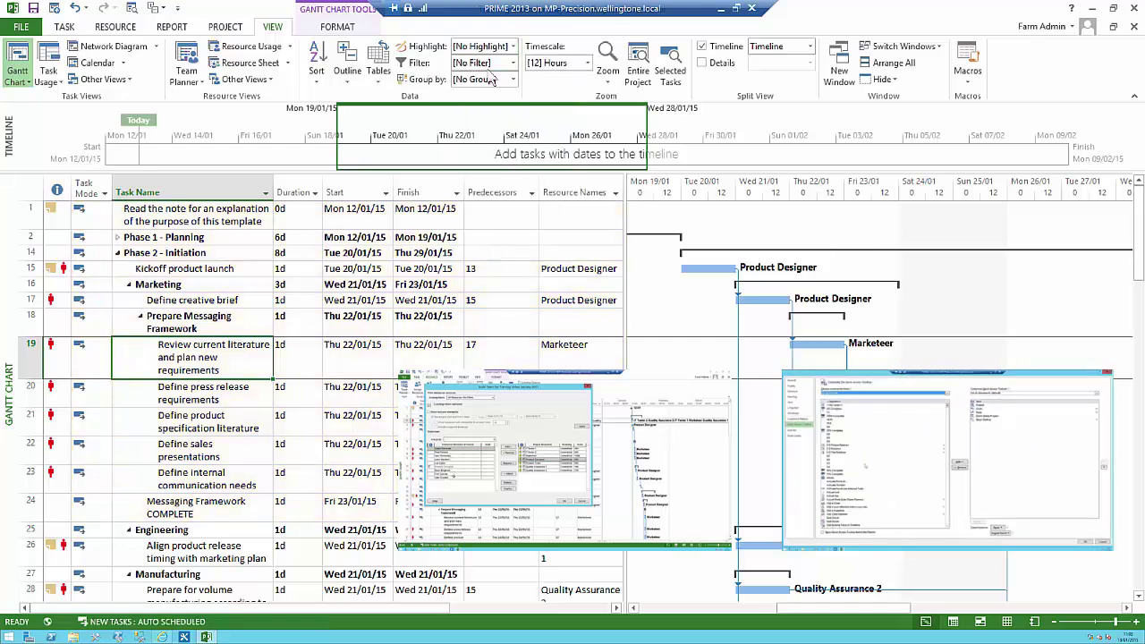
pyautogui.click(512, 64)
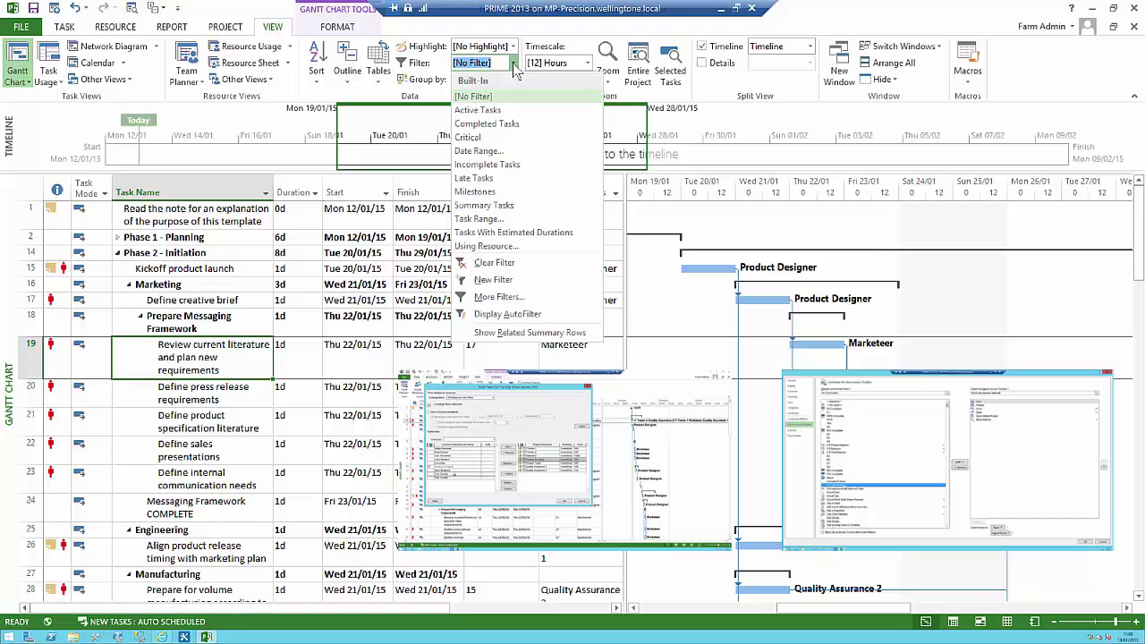
pyautogui.click(504, 194)
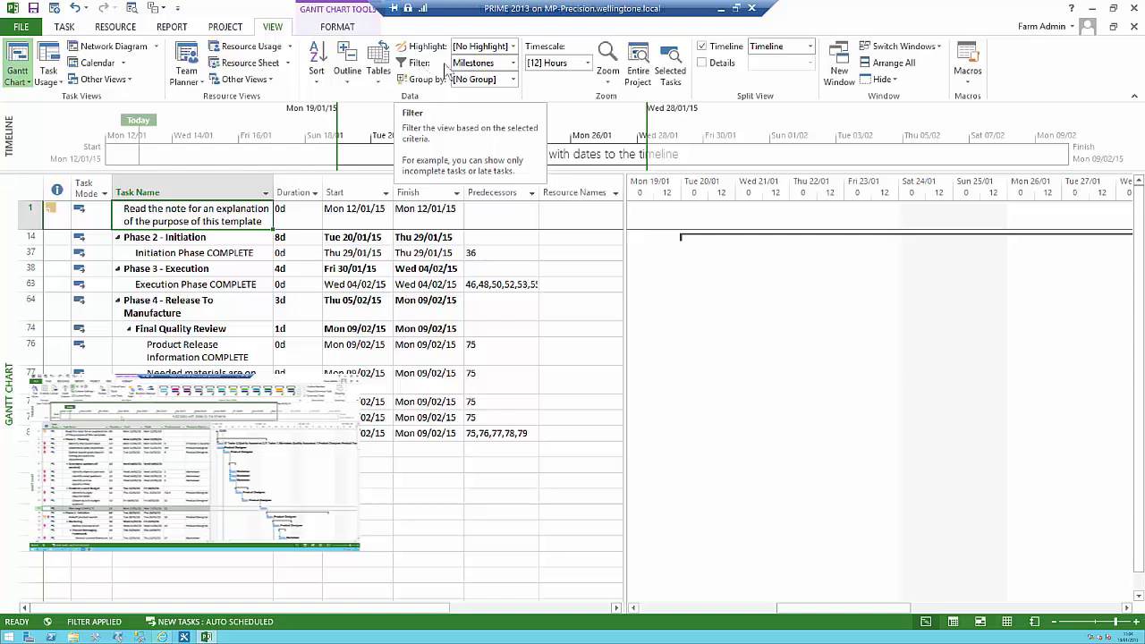
pyautogui.click(513, 63)
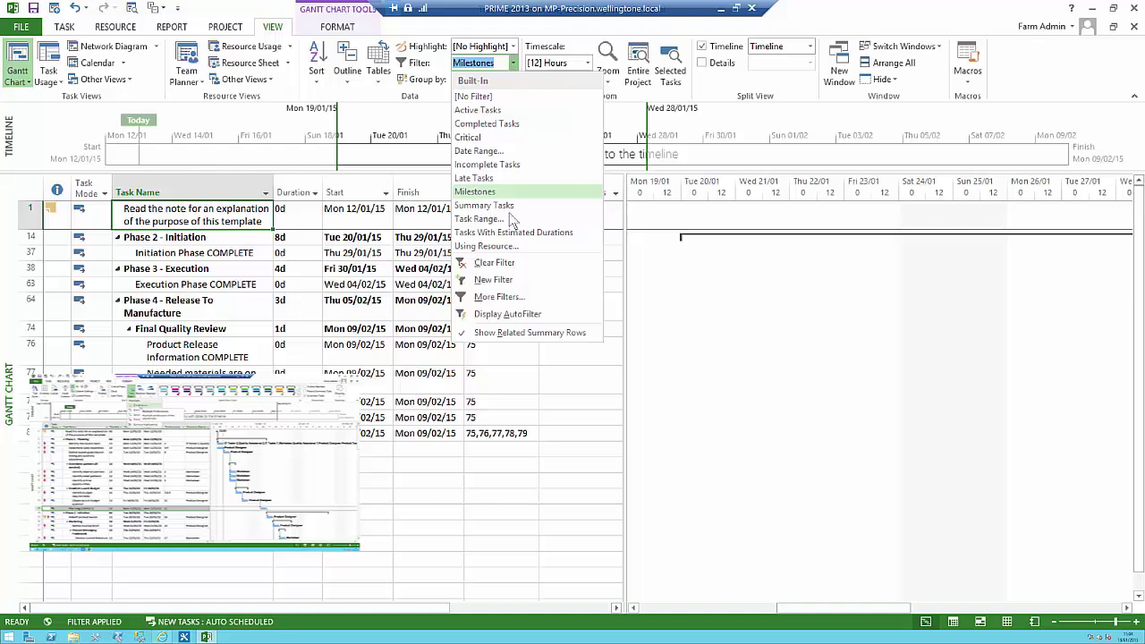
pyautogui.click(509, 266)
pyautogui.click(514, 80)
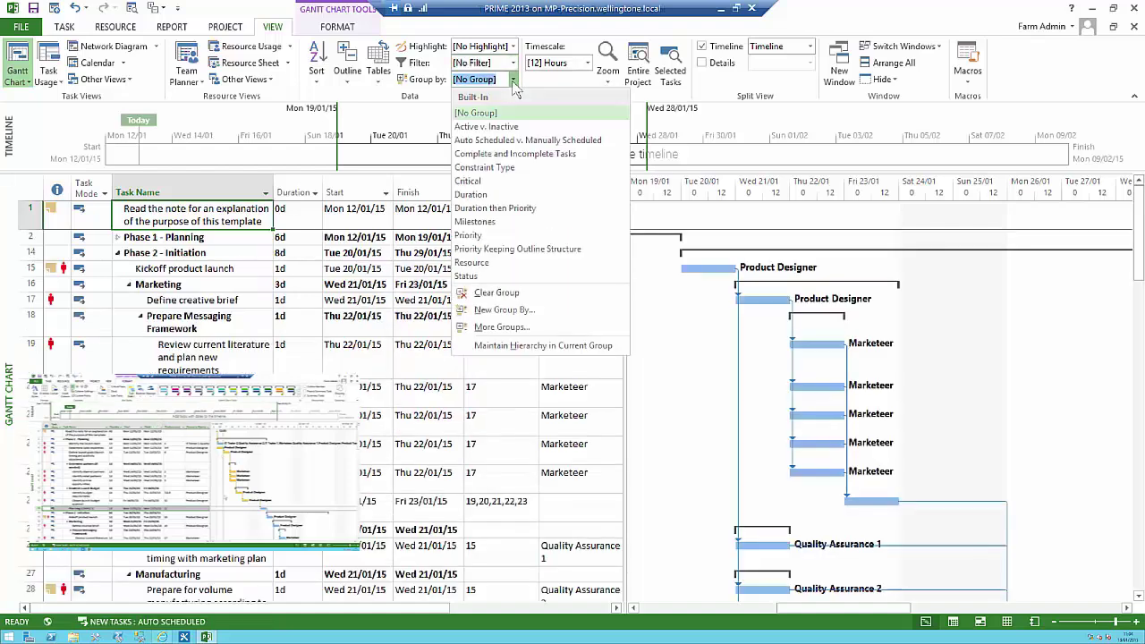
pyautogui.click(495, 183)
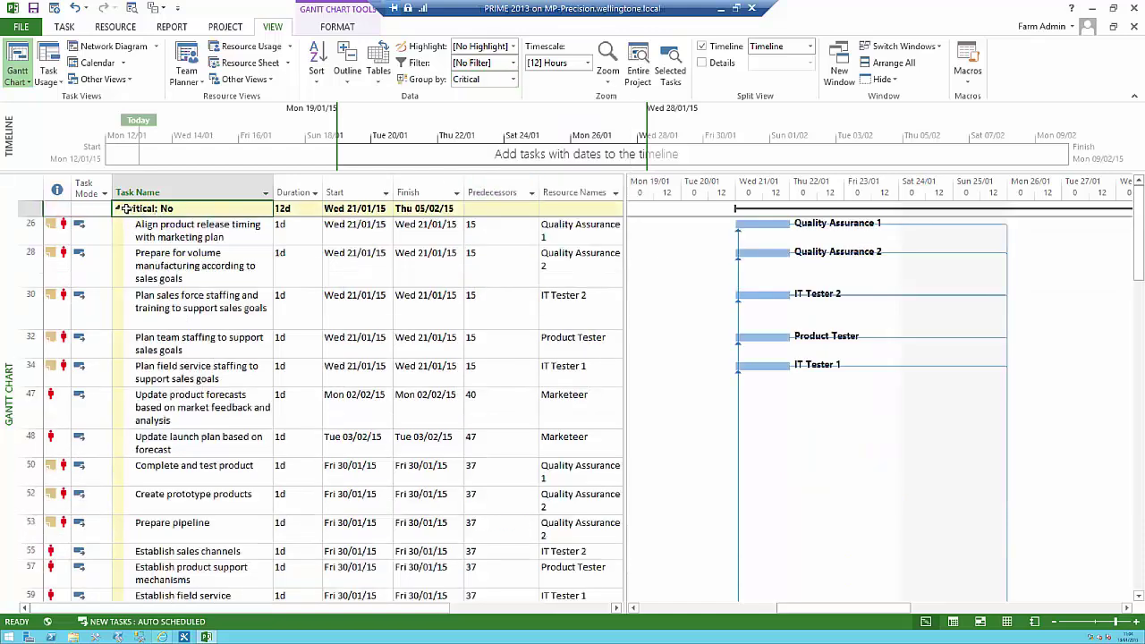
pyautogui.click(117, 208)
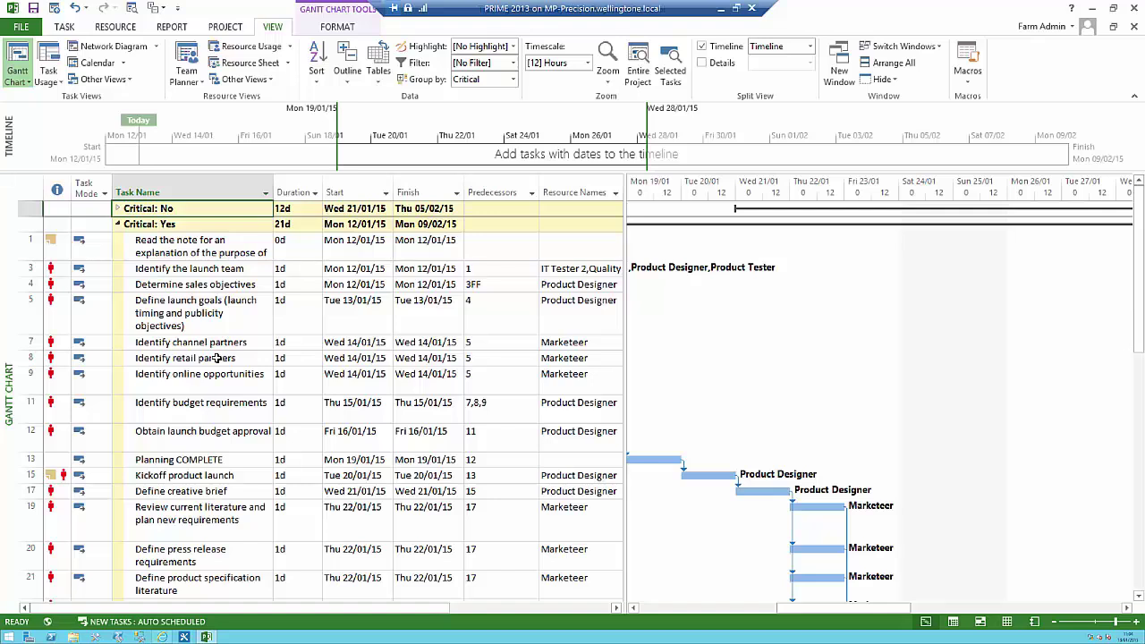
pyautogui.click(513, 83)
pyautogui.click(498, 302)
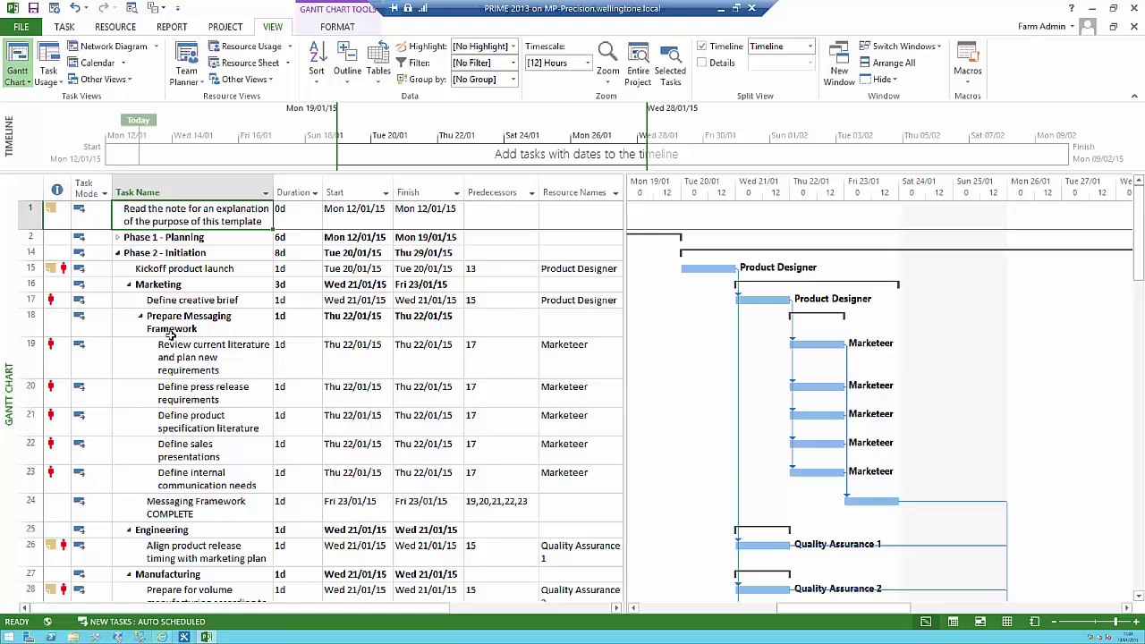
# - Inactivate tasks 19 and 20, Review current literature and Define press release requirements
pyautogui.moveTo(30, 357); pyautogui.dragTo(27, 401)
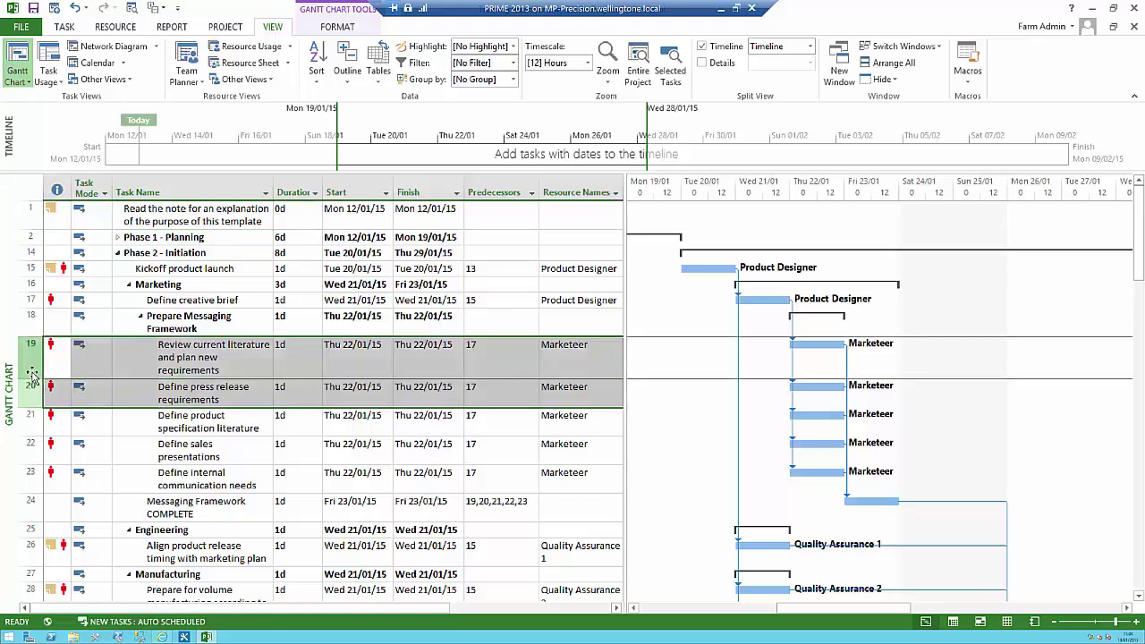
pyautogui.rightClick(32, 372)
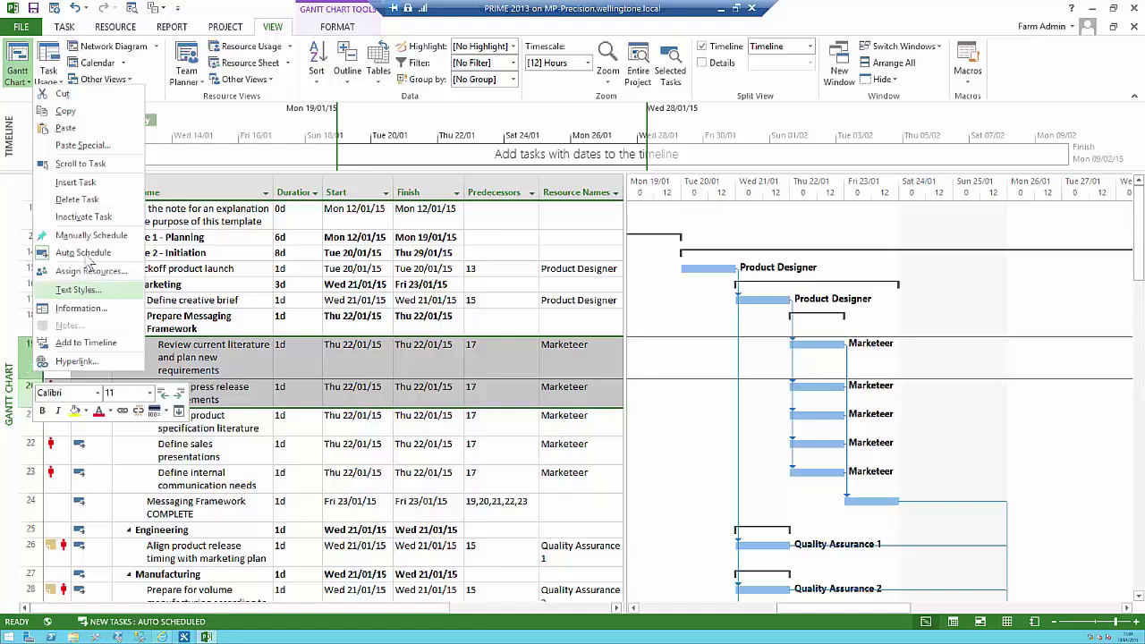
pyautogui.click(83, 217)
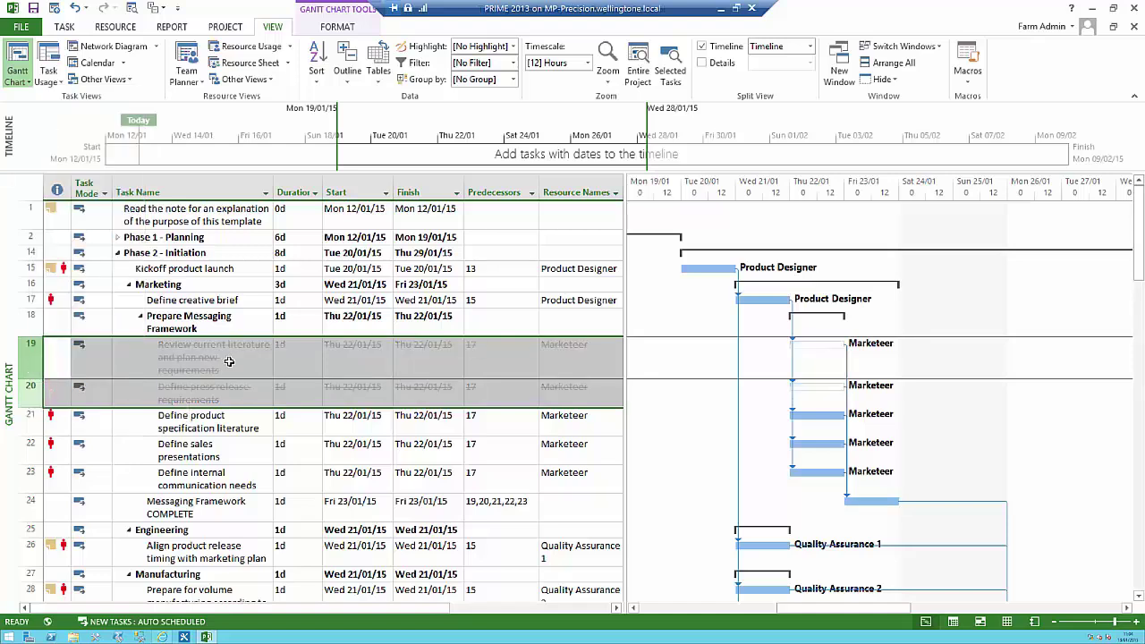
pyautogui.click(243, 420)
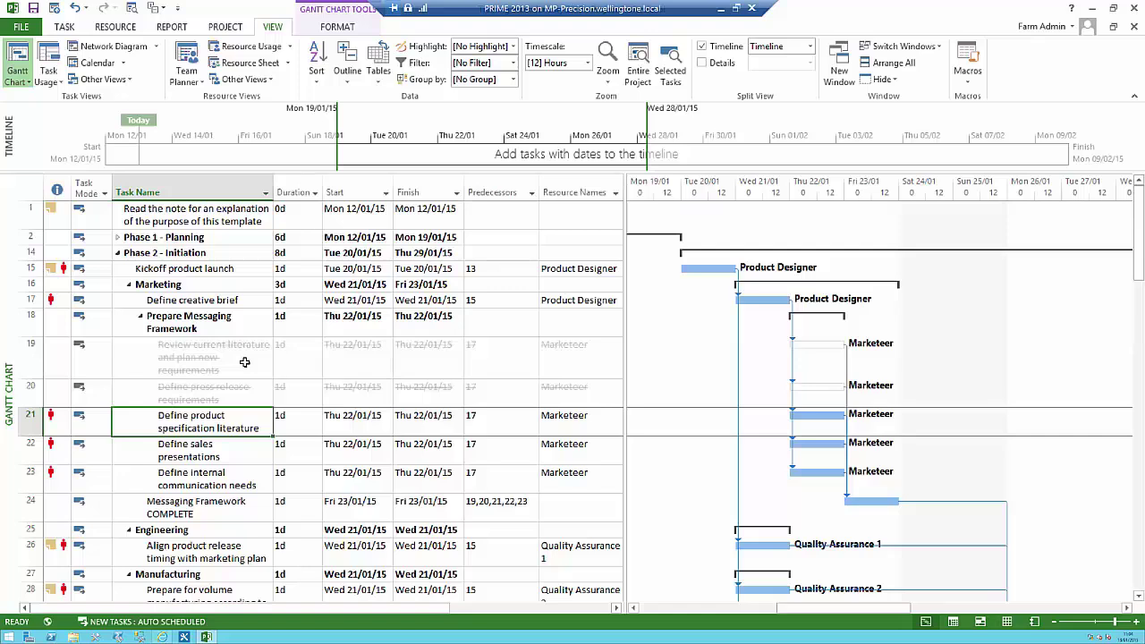
pyautogui.click(244, 361)
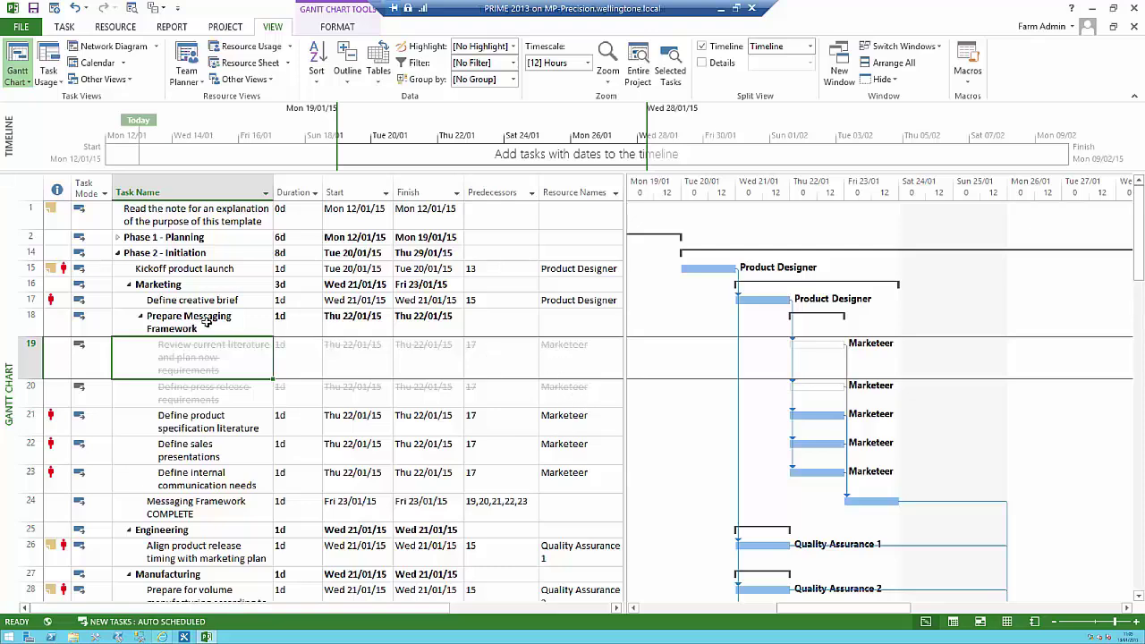
pyautogui.moveTo(206, 322); pyautogui.dragTo(56, 207)
pyautogui.click(228, 430)
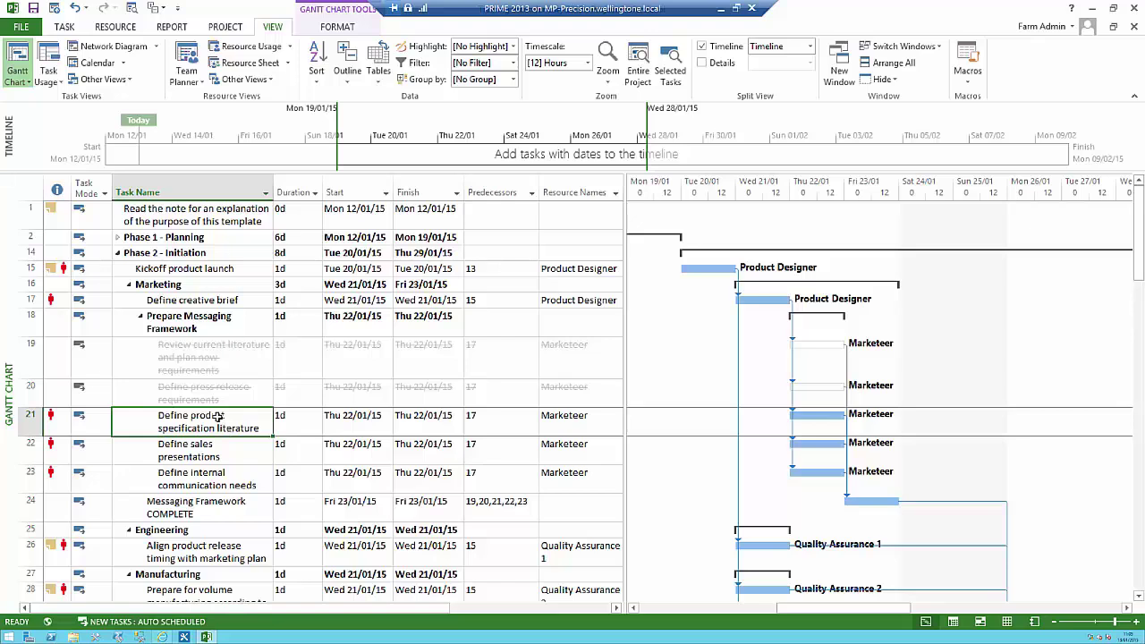
# - Reactivate tasks 19 and 20 so they are no longer greyed and struck through
pyautogui.moveTo(29, 374); pyautogui.dragTo(32, 391)
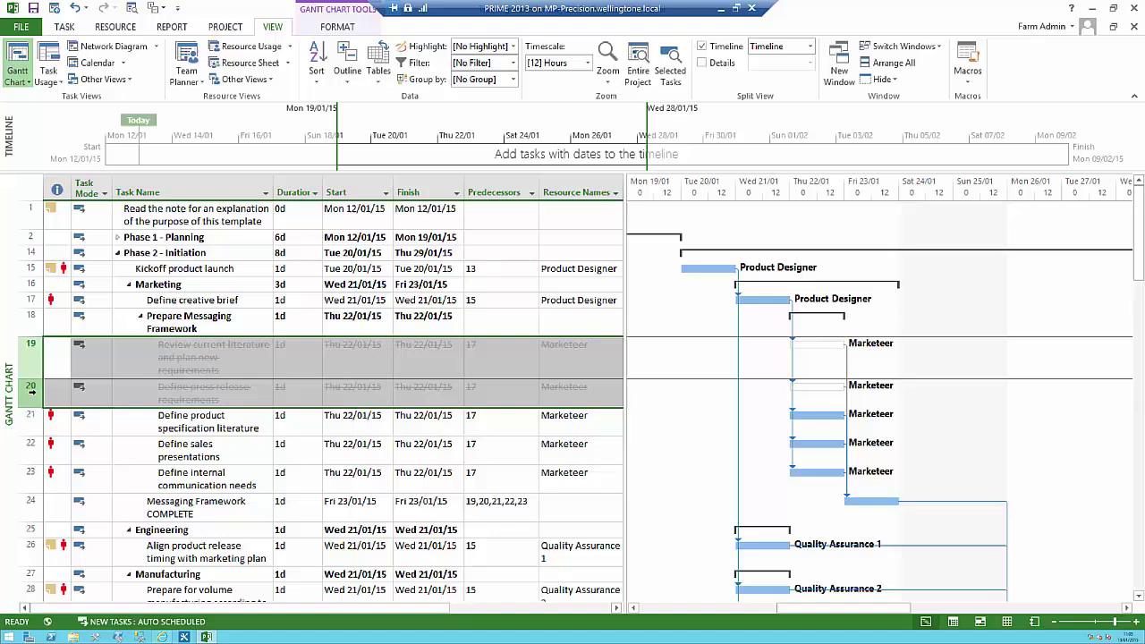
pyautogui.rightClick(128, 393)
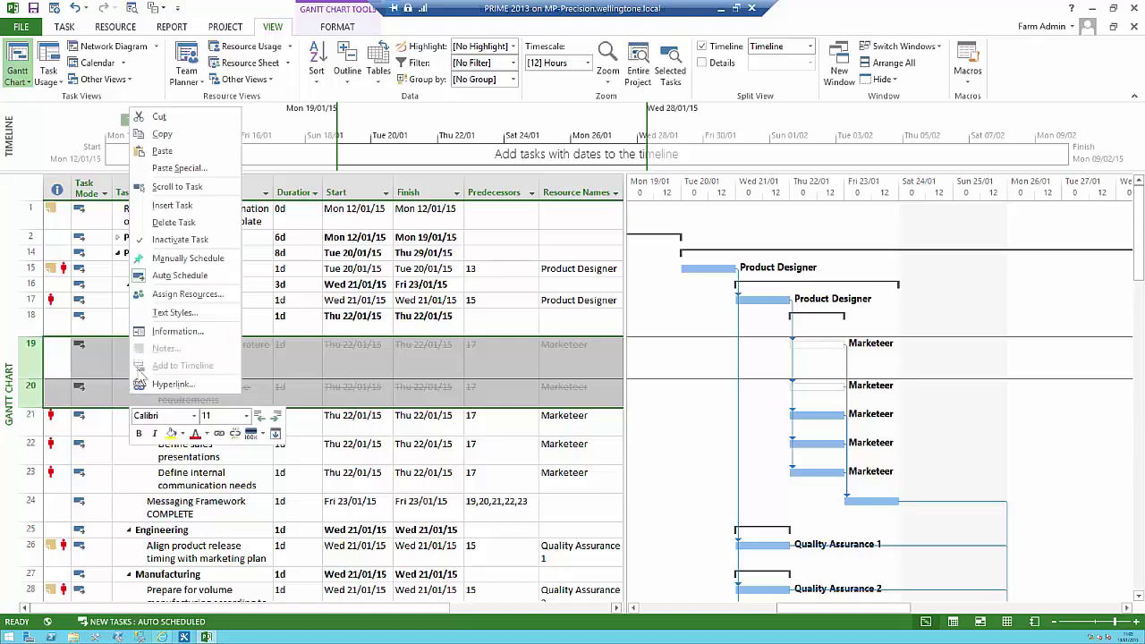
pyautogui.click(191, 253)
pyautogui.hotkey('ctrl', 'z')
pyautogui.click(222, 429)
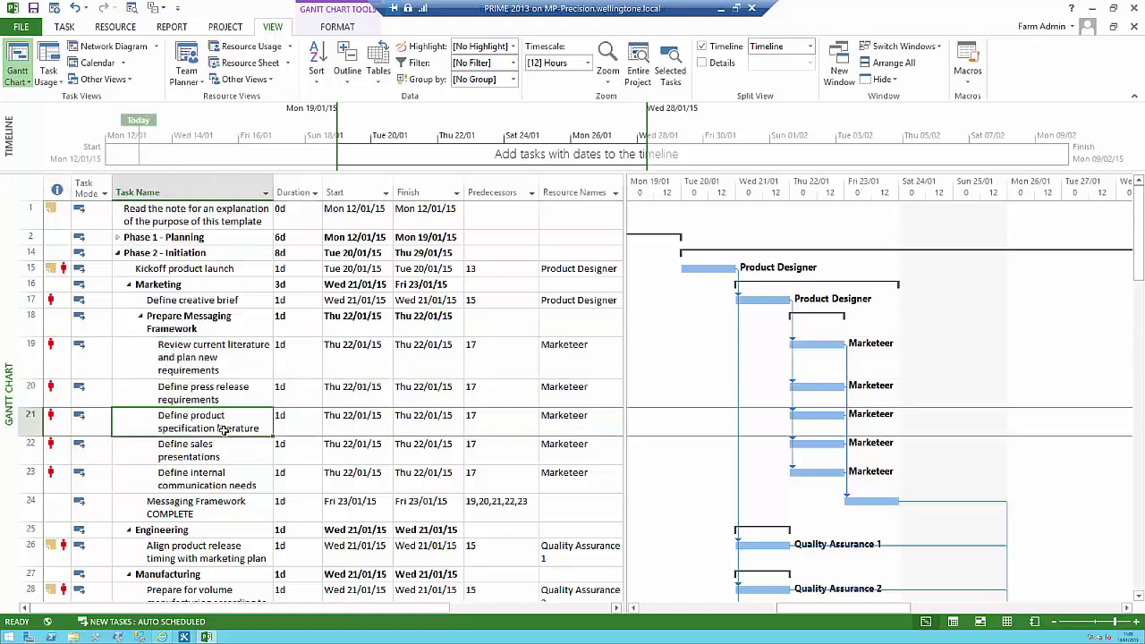
pyautogui.click(245, 357)
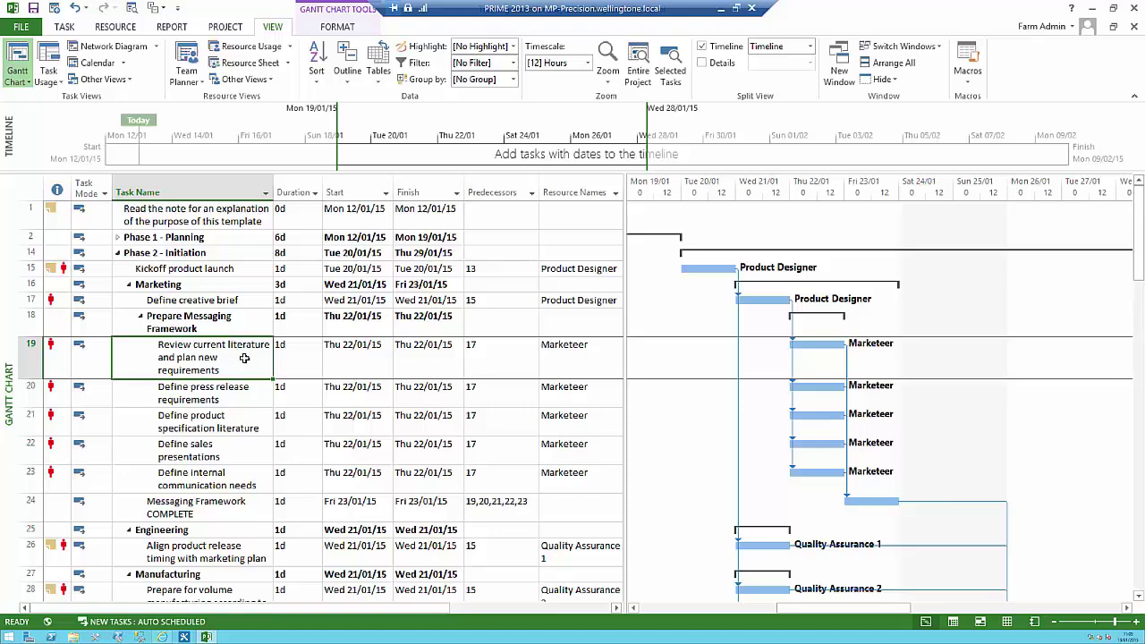
# - Insert a new column before Predecessors, typing 'h' to choose the Highlight Report field
pyautogui.click(497, 191)
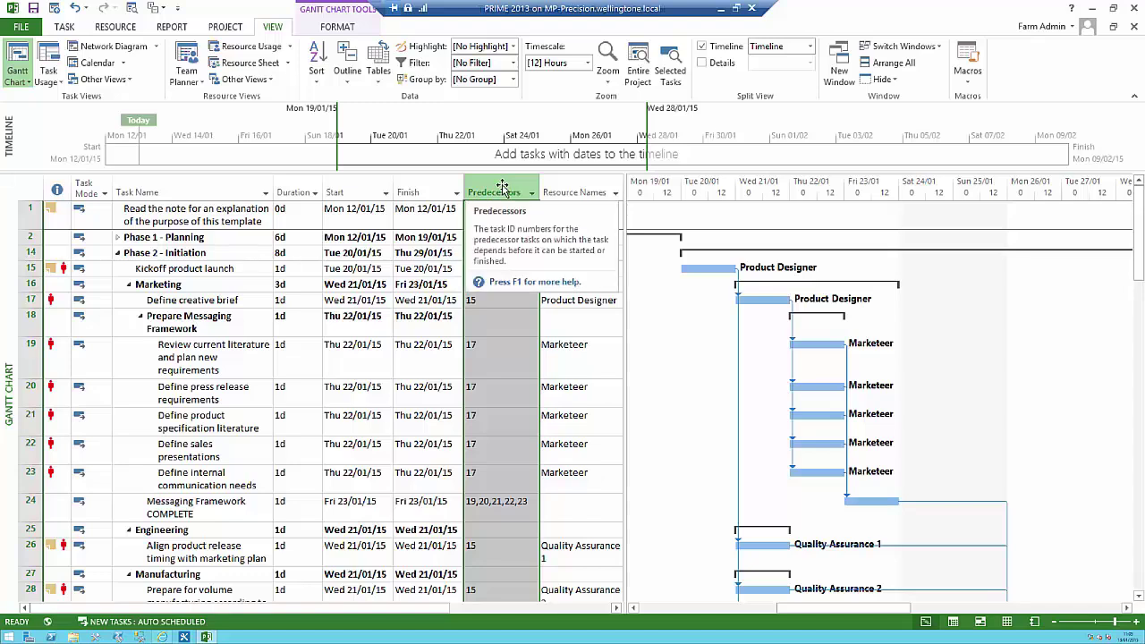
pyautogui.rightClick(496, 186)
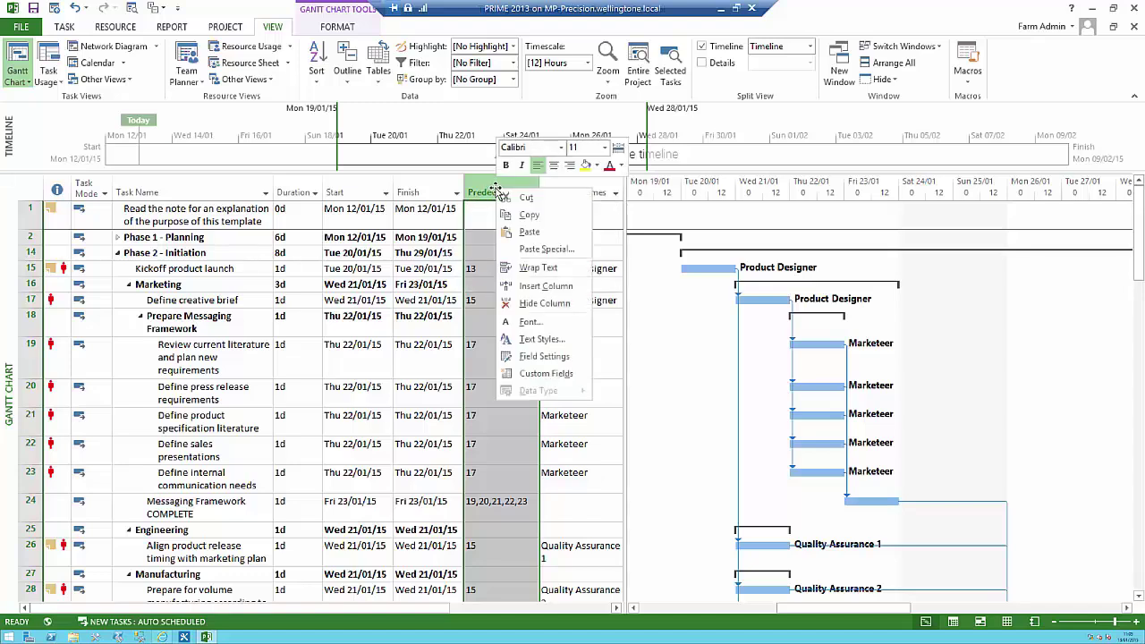
pyautogui.click(537, 287)
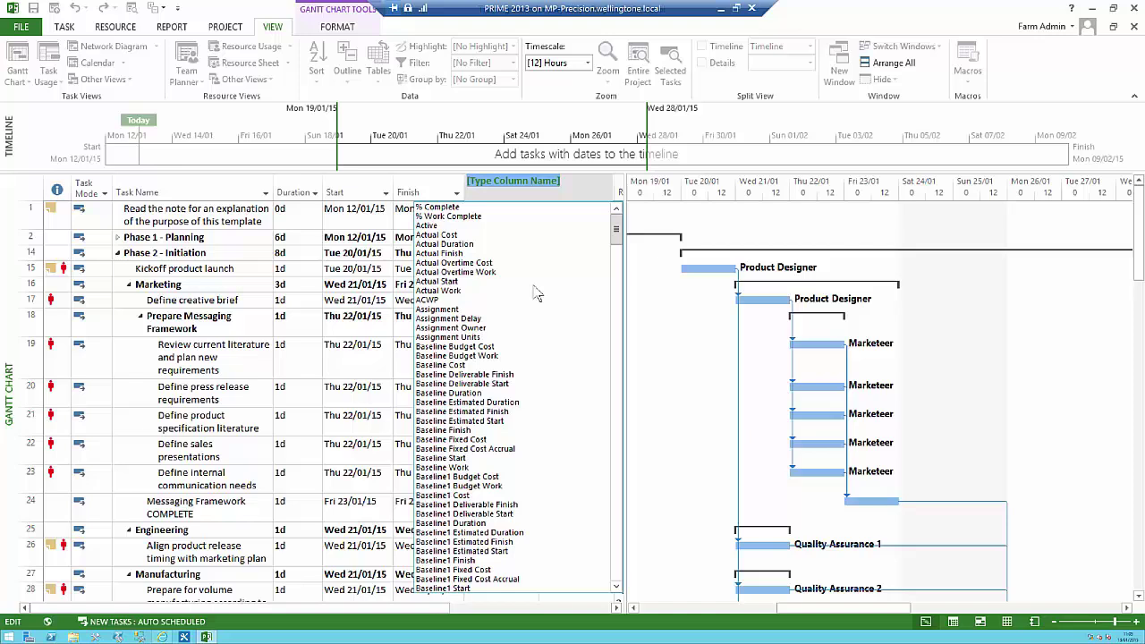
pyautogui.write('h')
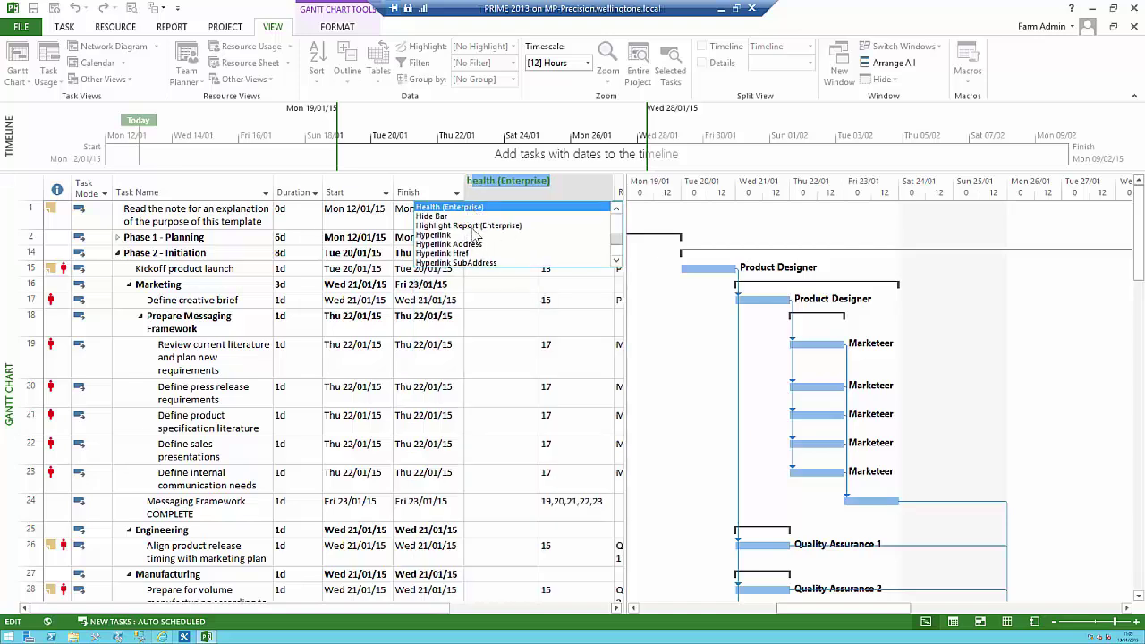
pyautogui.press('Escape')
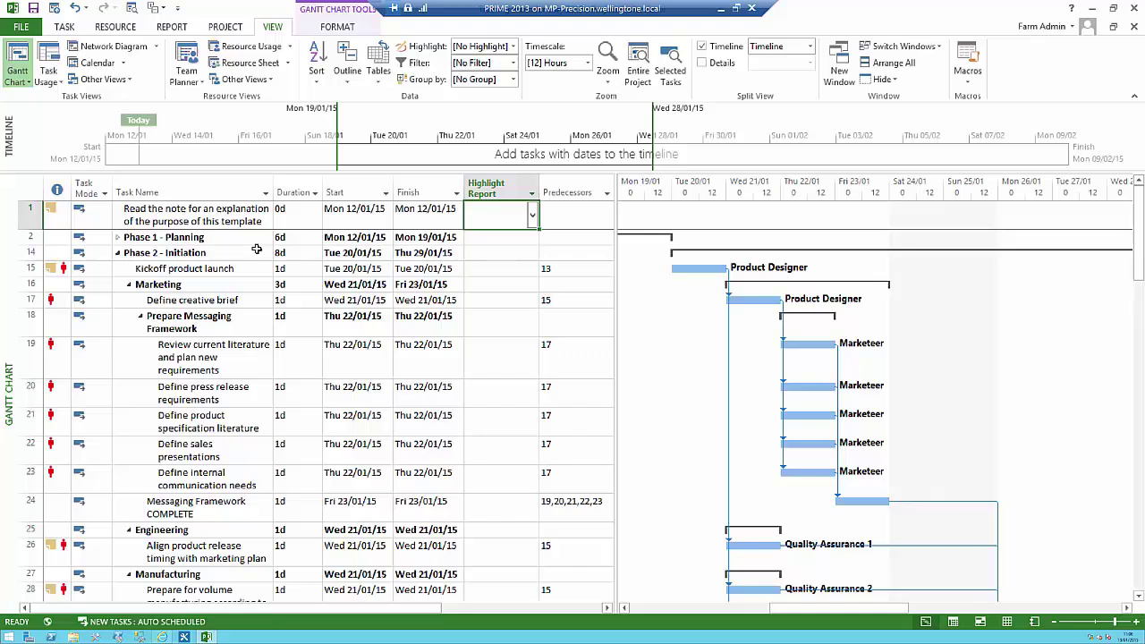
# - Expand all subtasks and set Planning COMPLETE's Highlight Report to Stage Gate
pyautogui.click(349, 80)
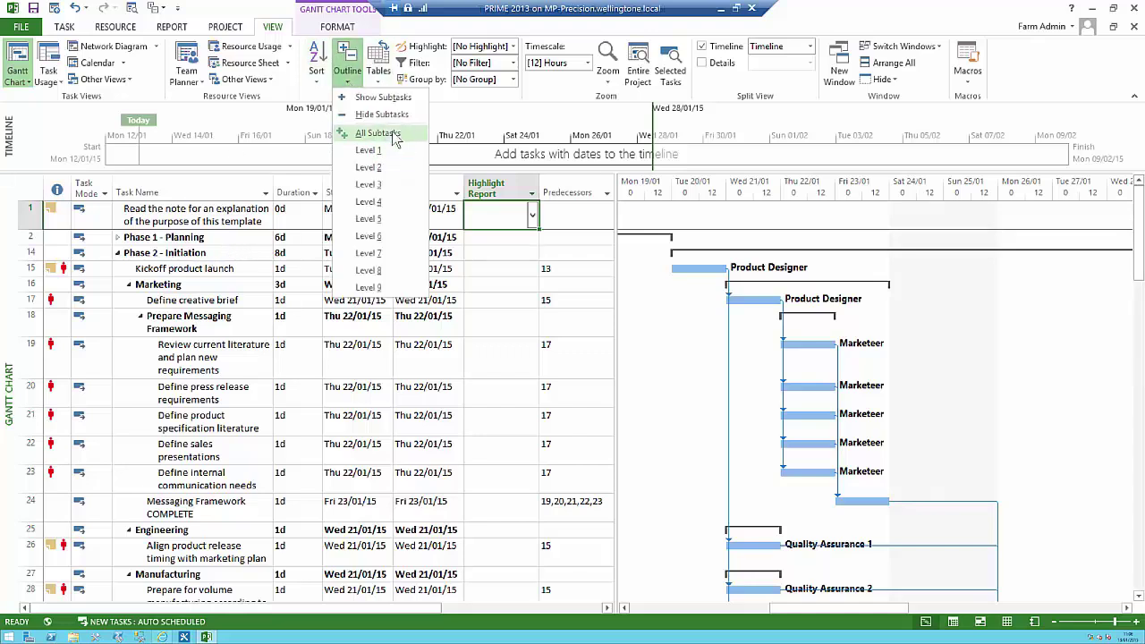
pyautogui.click(385, 134)
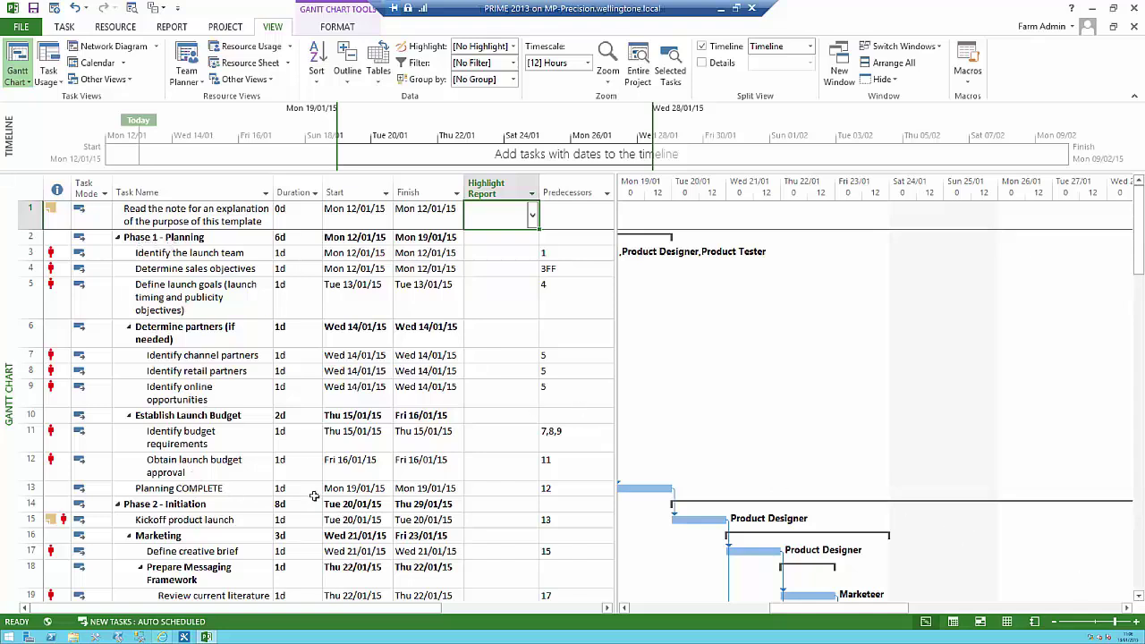
pyautogui.click(515, 489)
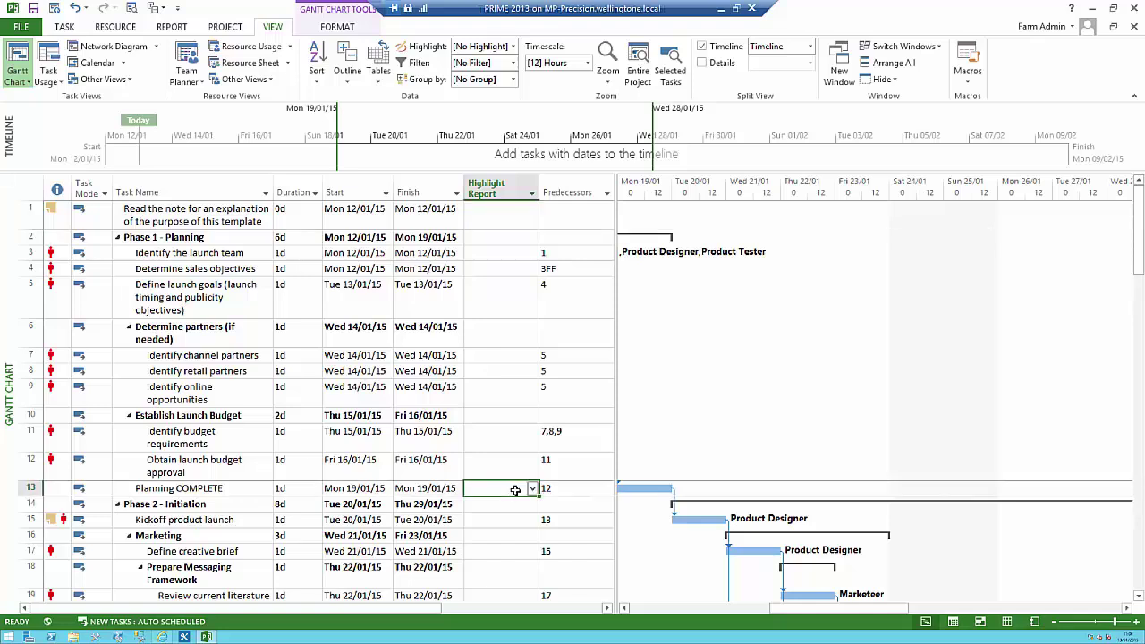
pyautogui.click(532, 488)
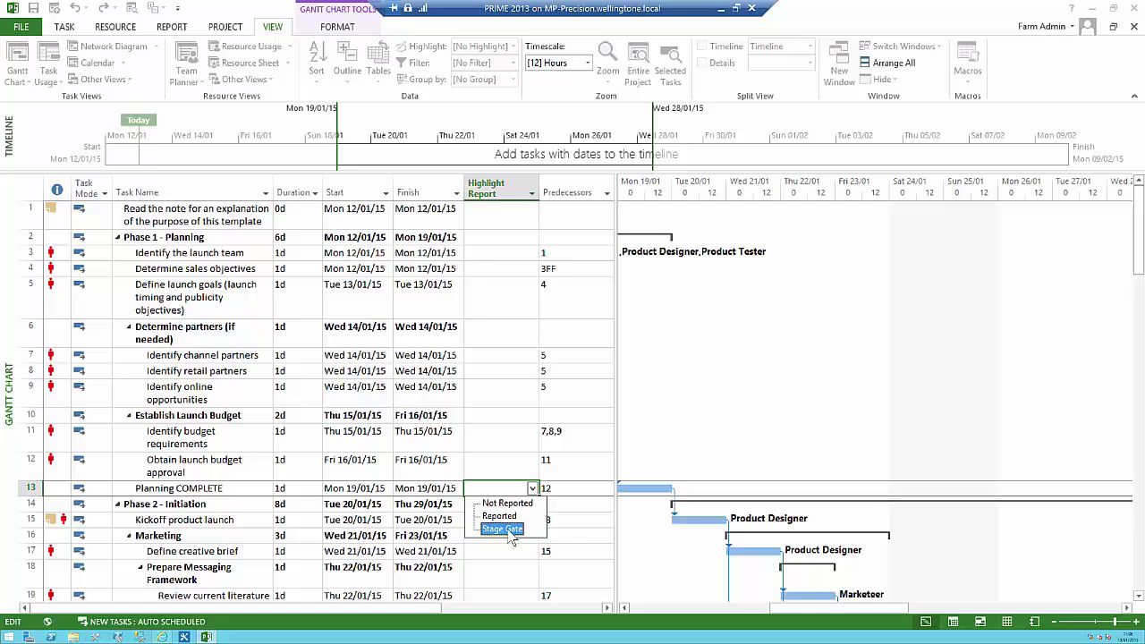
pyautogui.click(506, 529)
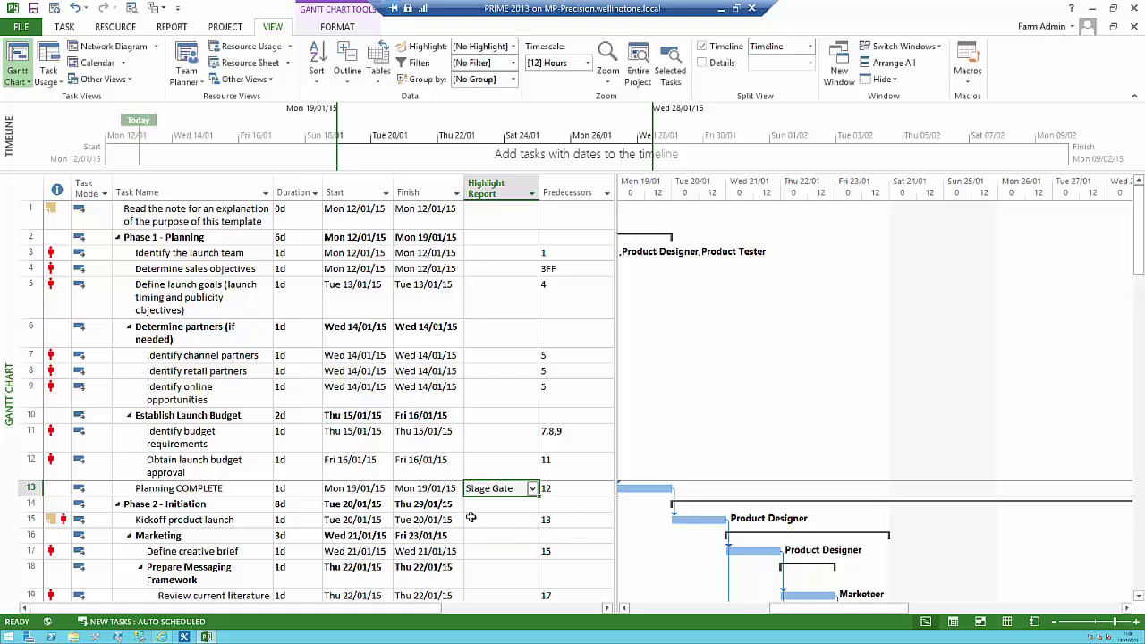
pyautogui.click(223, 489)
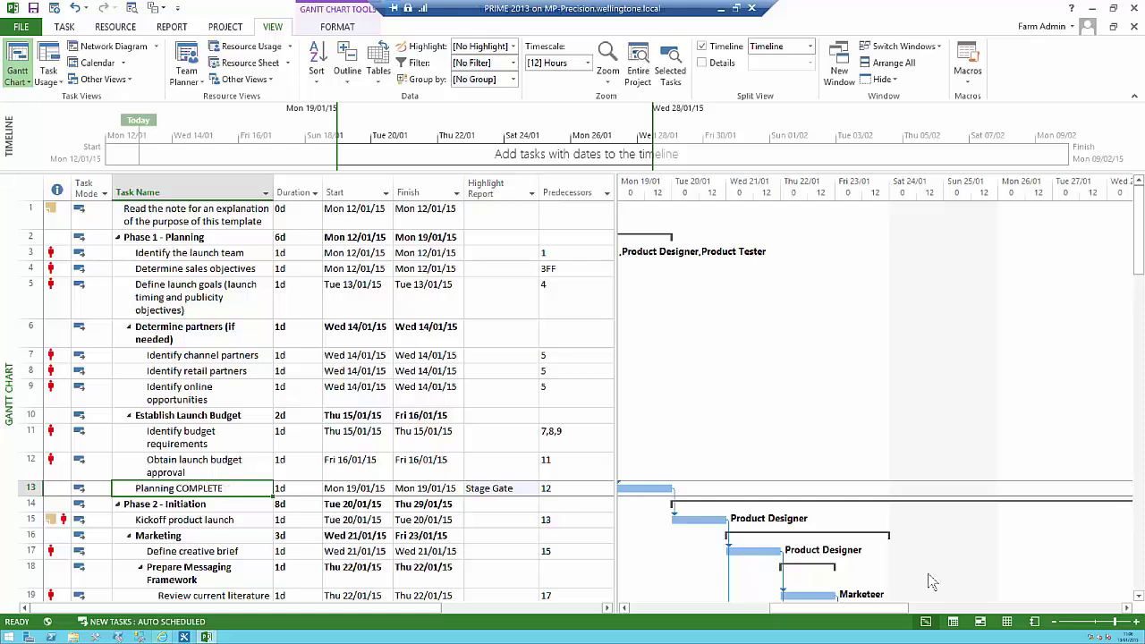
# - Set Initiation Phase COMPLETE's Highlight Report (row 37) to Stage Gate and scroll back to the top
pyautogui.moveTo(1139, 595); pyautogui.dragTo(1139, 597)
pyautogui.click(1139, 597)
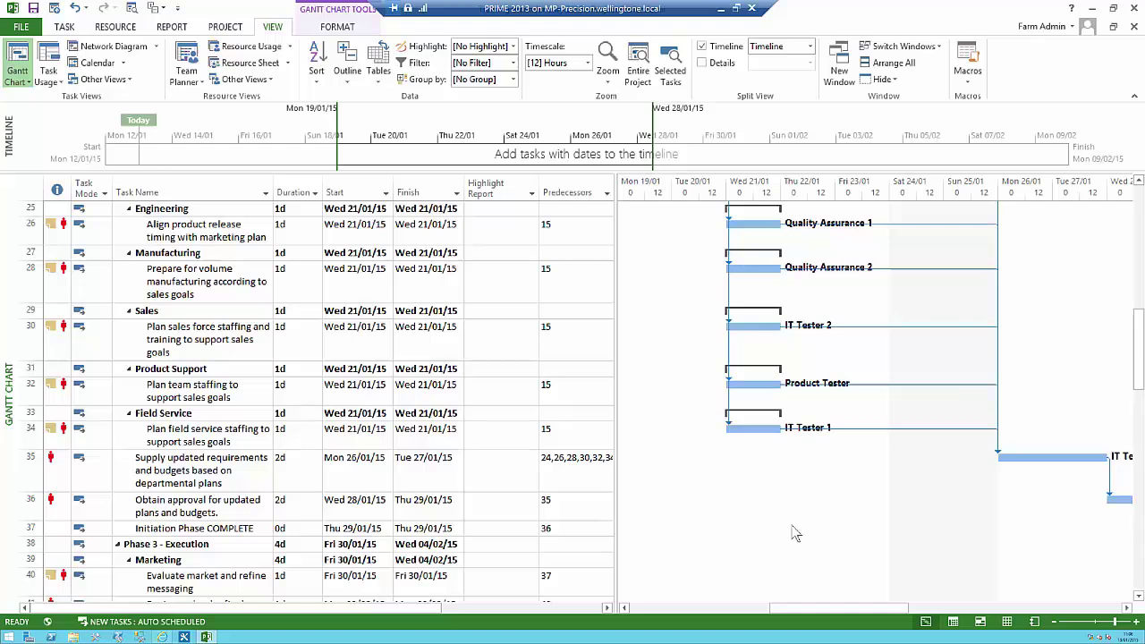
pyautogui.click(491, 528)
pyautogui.click(532, 528)
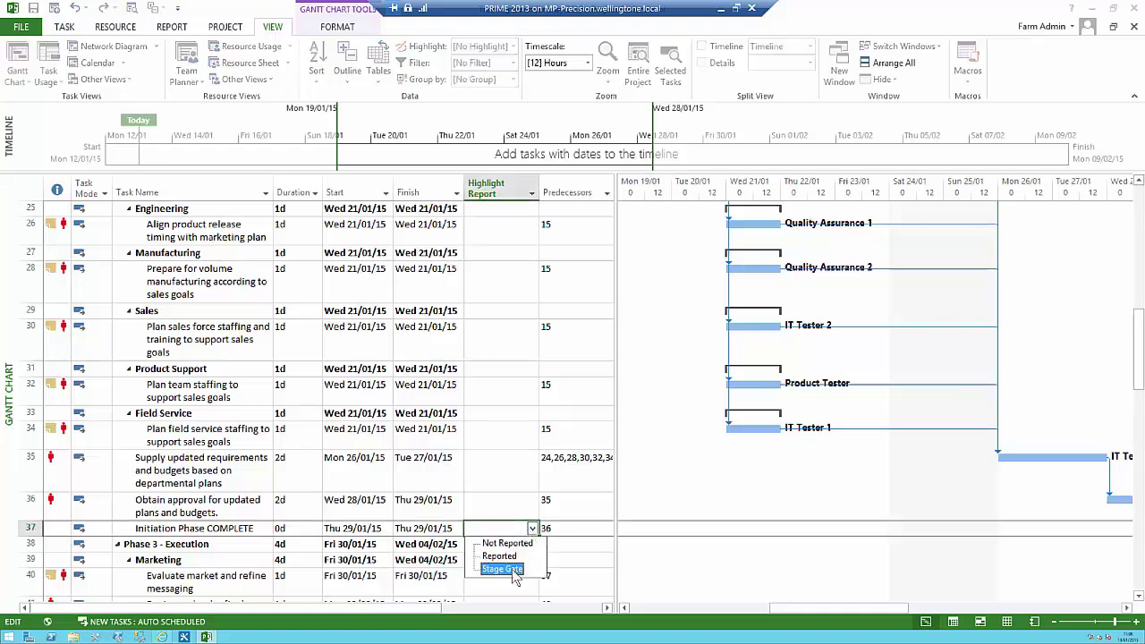
pyautogui.click(514, 573)
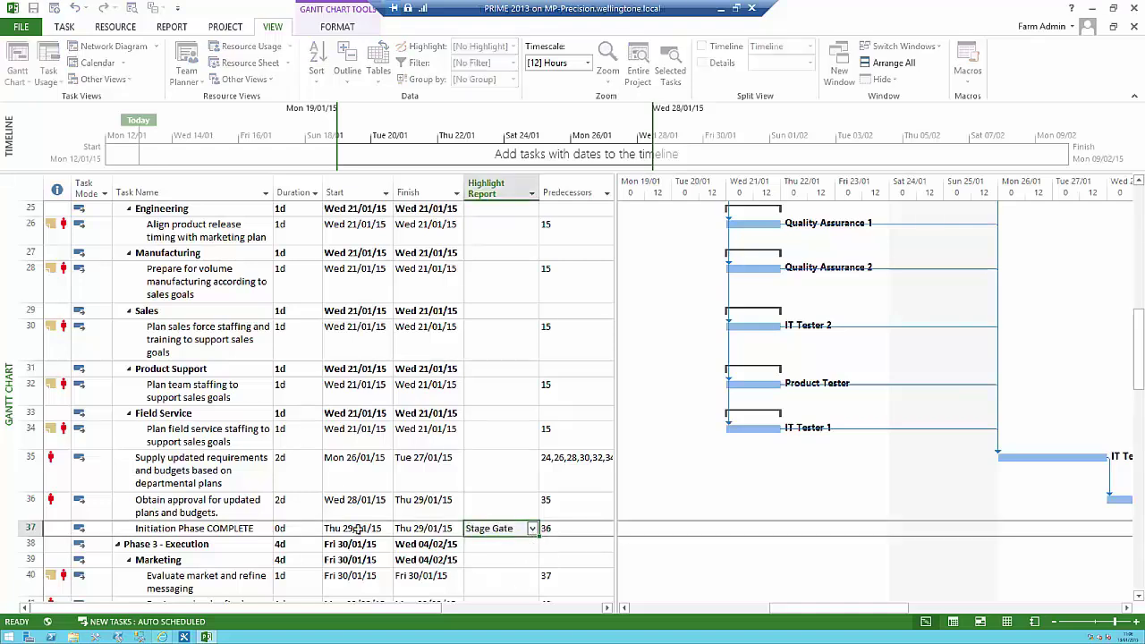
pyautogui.click(226, 529)
pyautogui.click(488, 529)
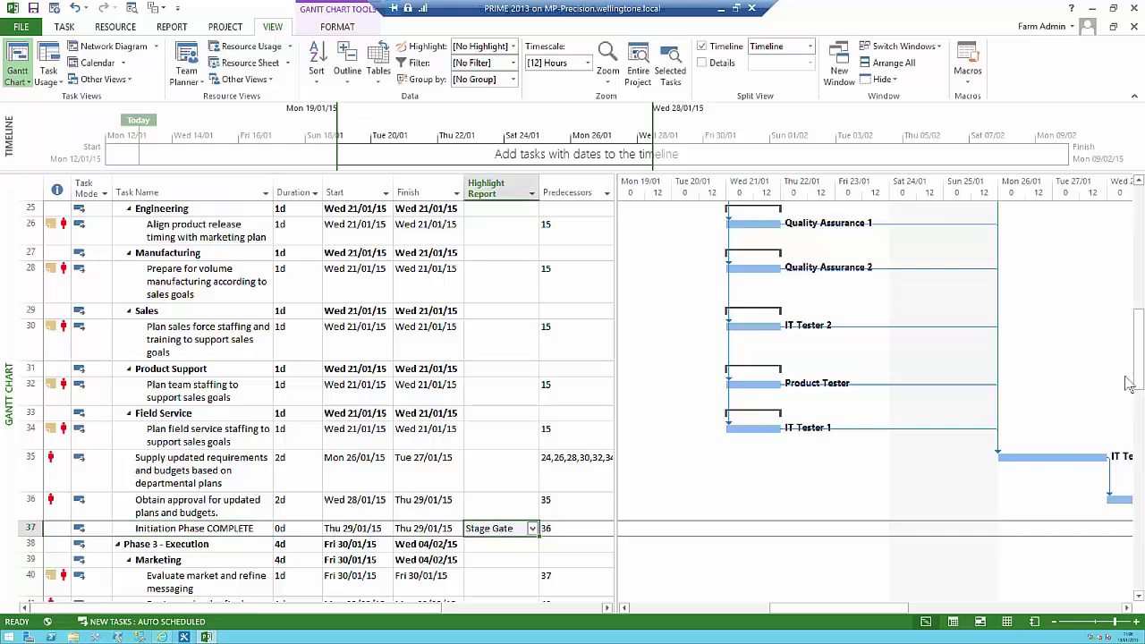
pyautogui.moveTo(1138, 376); pyautogui.dragTo(1127, 93)
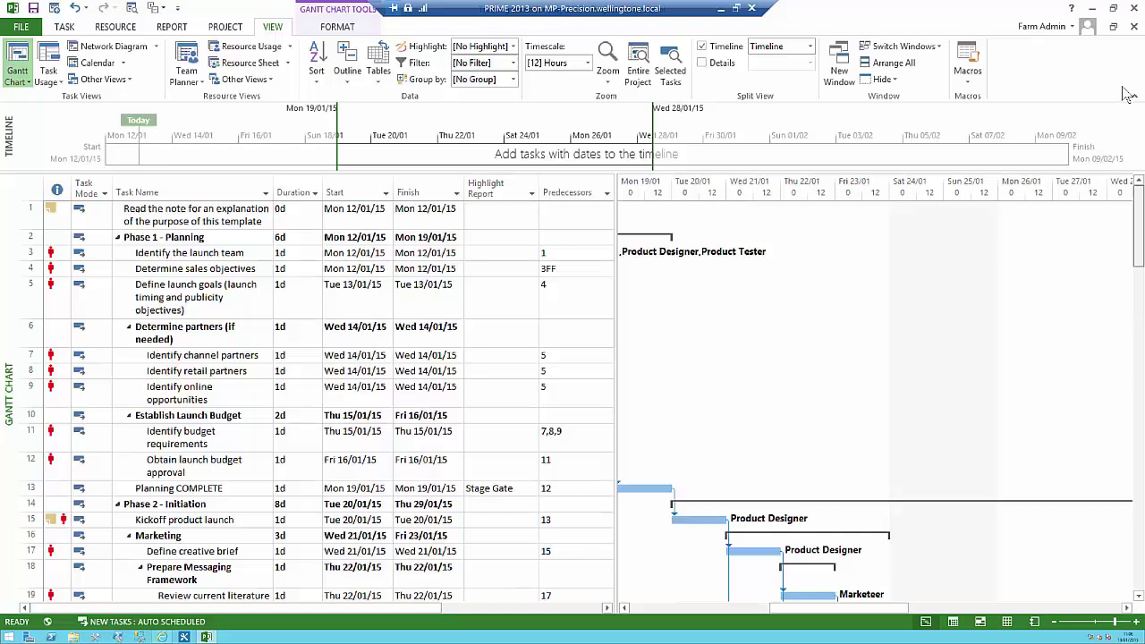
pyautogui.click(219, 469)
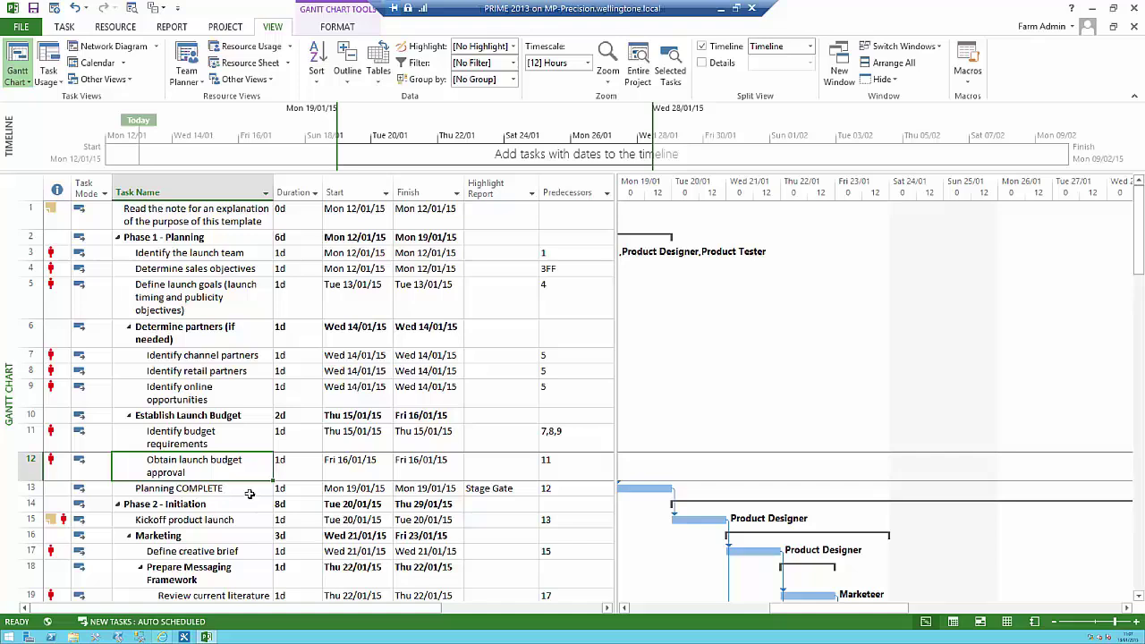
pyautogui.click(250, 492)
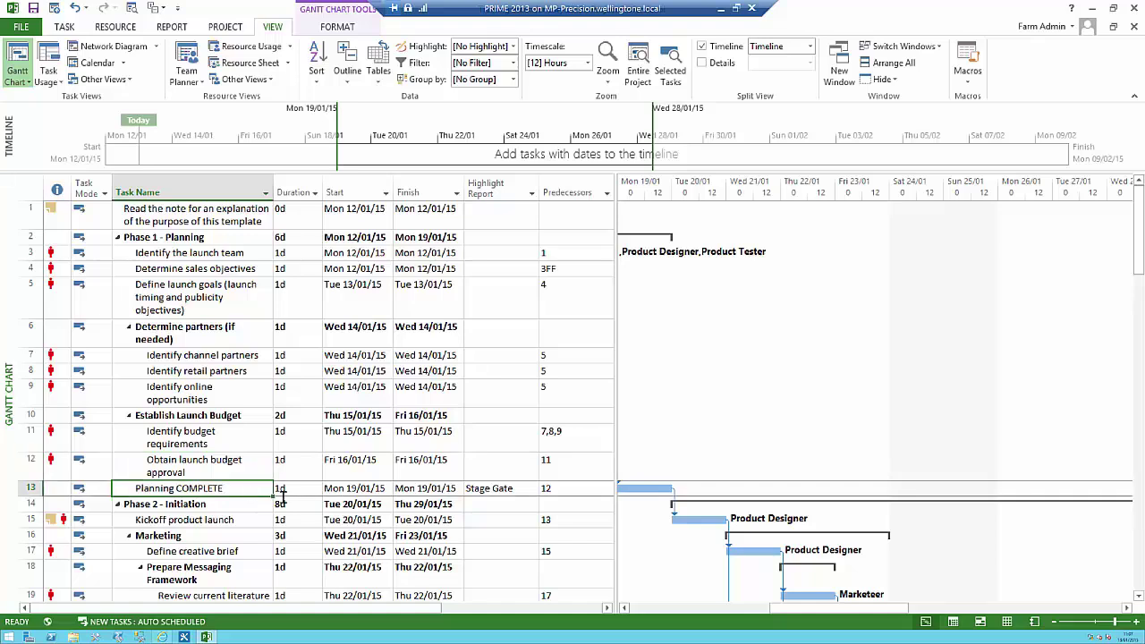
pyautogui.click(521, 491)
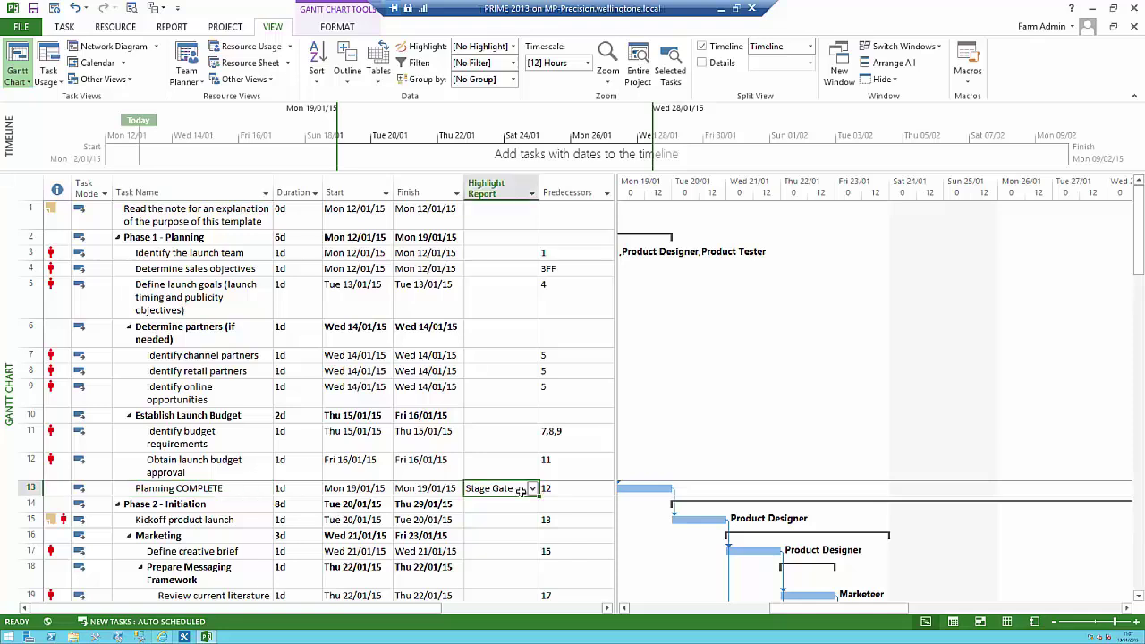
pyautogui.click(233, 487)
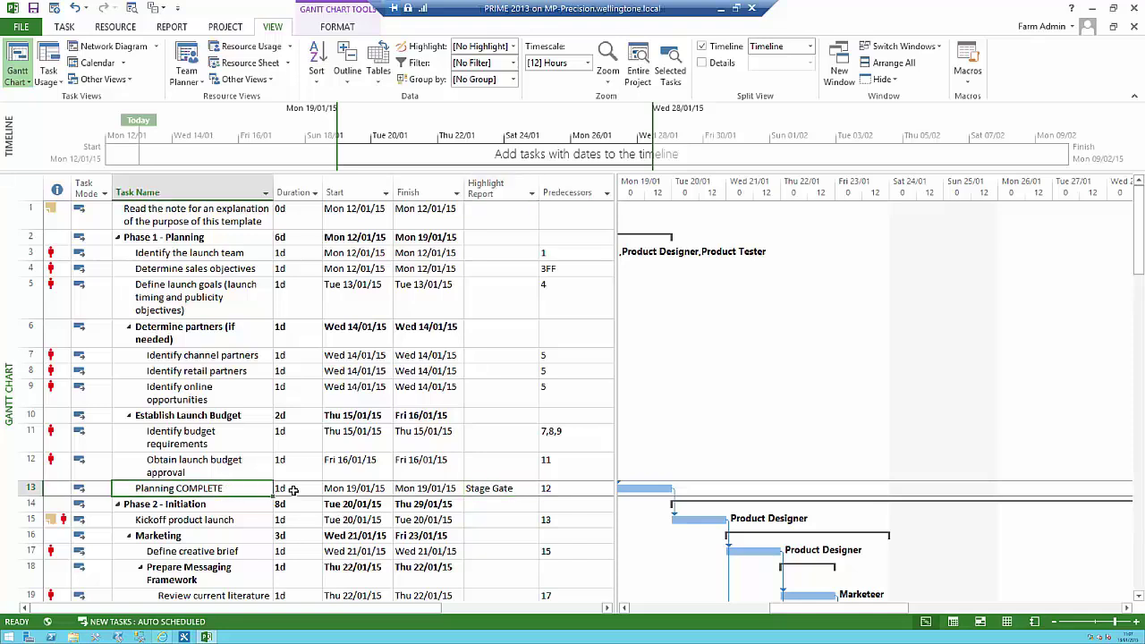